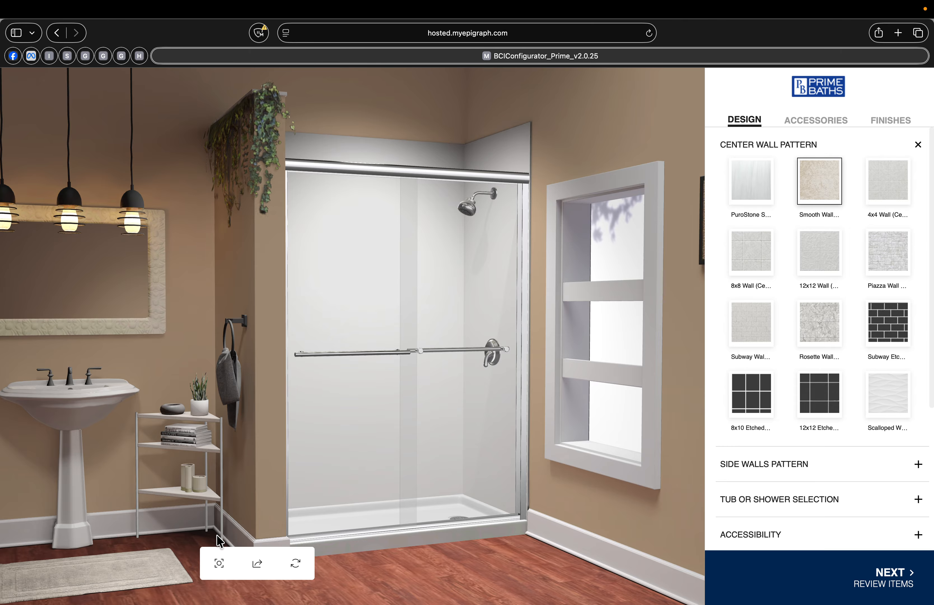
# - Switch the bathroom preview to the front view and collapse the center wall pattern options
pyautogui.click(219, 566)
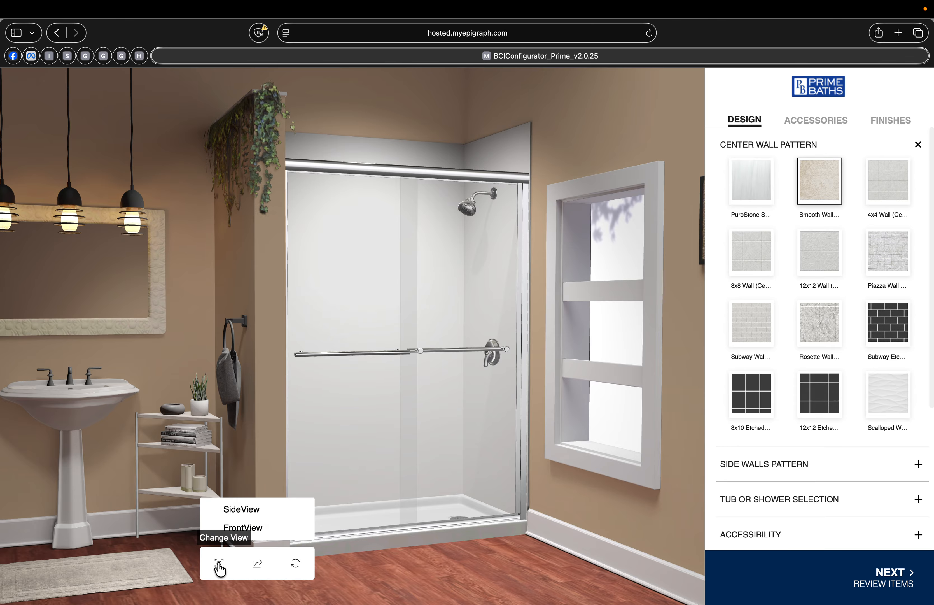
pyautogui.click(256, 533)
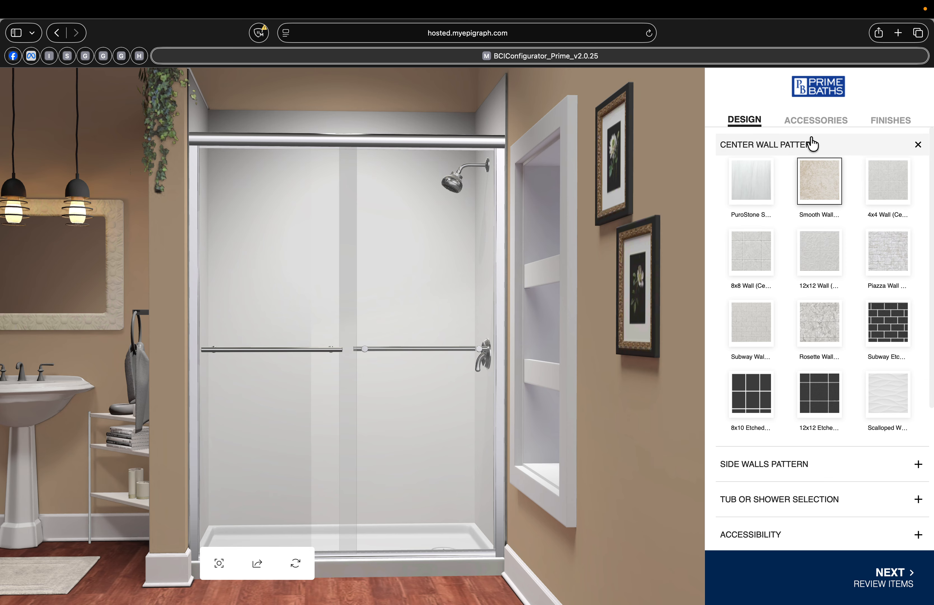
pyautogui.click(918, 147)
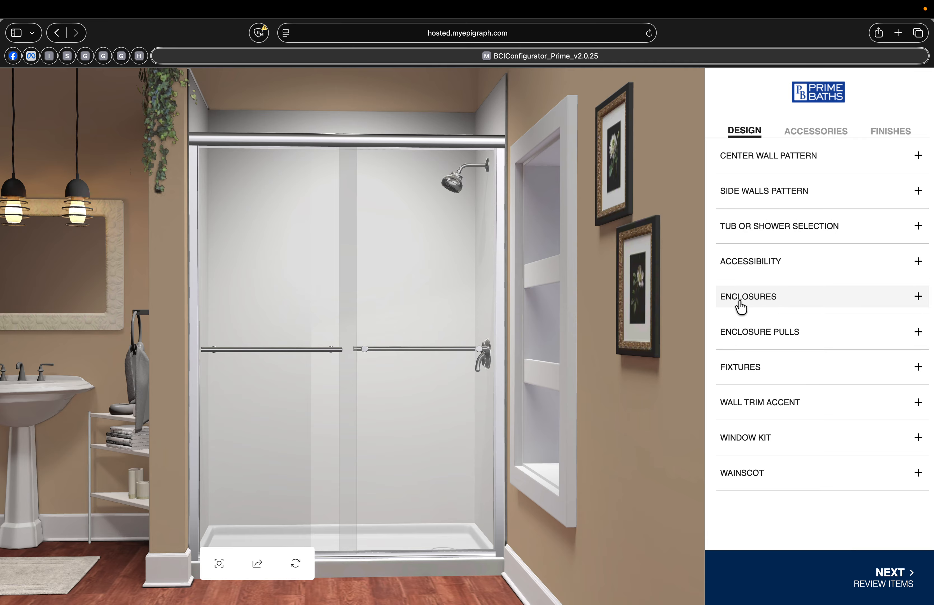
# - Add the 24in Angled grab bar from the accessories to the shower and collapse its options
pyautogui.click(816, 131)
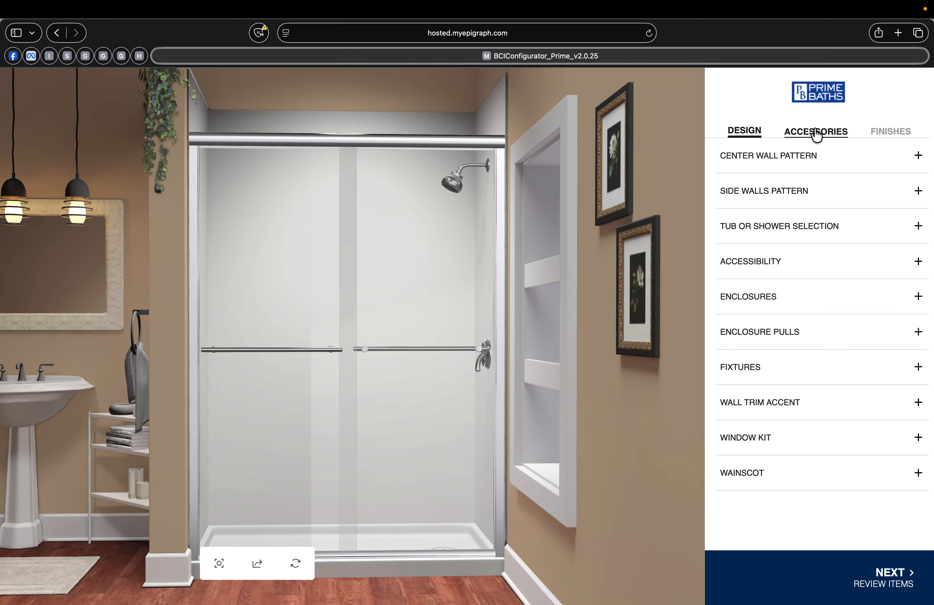
pyautogui.click(918, 145)
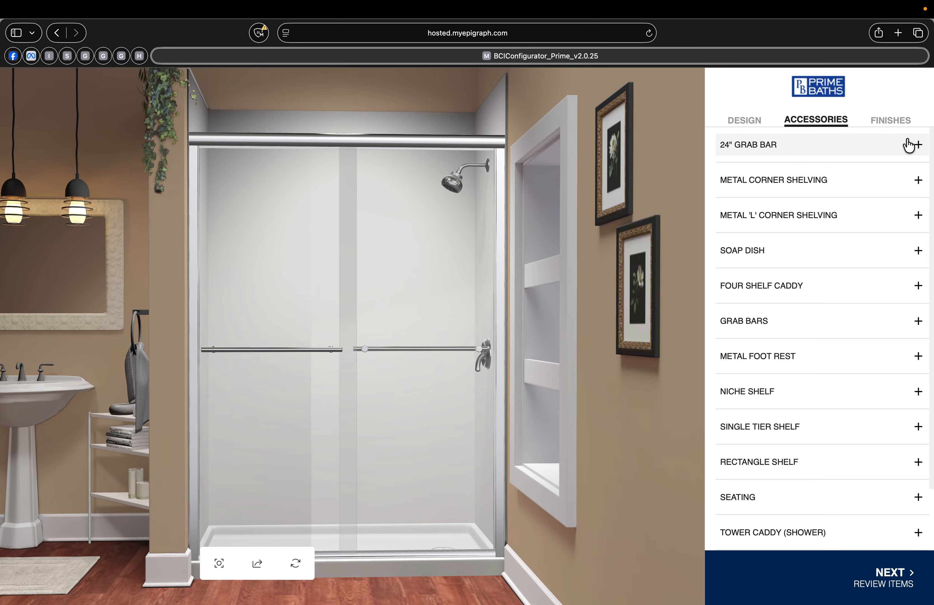
pyautogui.click(918, 145)
pyautogui.click(830, 195)
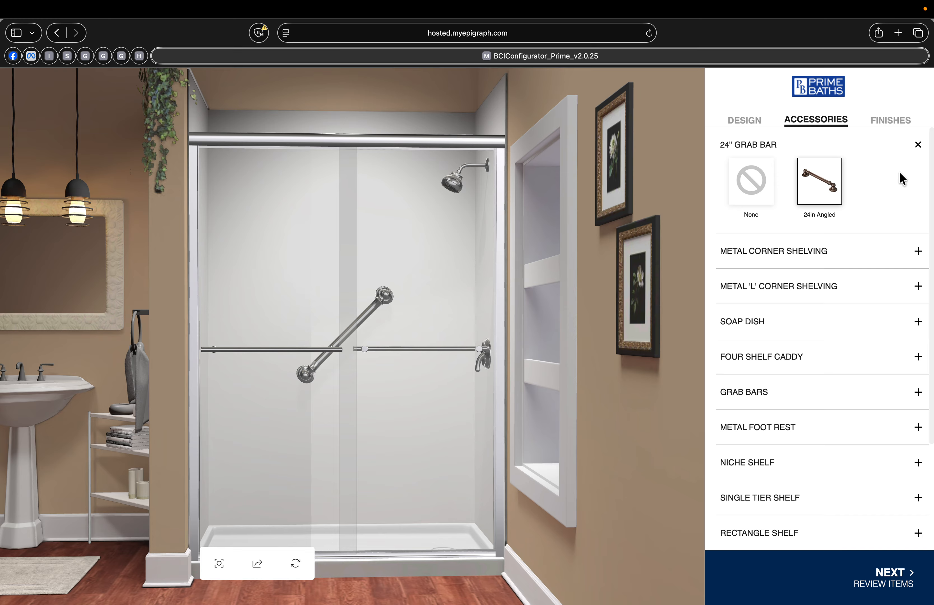
pyautogui.click(918, 146)
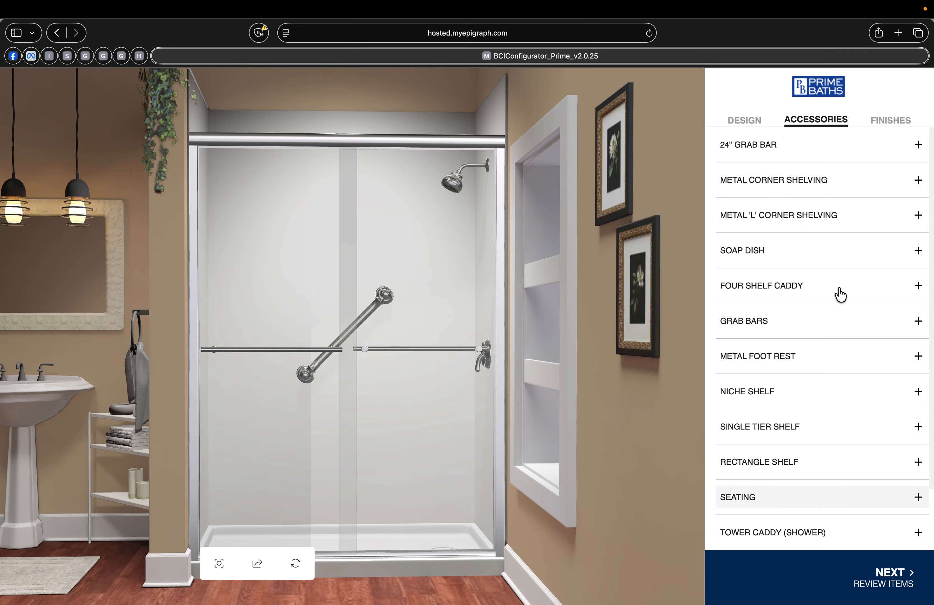
# - Set the center wall color to Gray in the finishes
pyautogui.click(890, 129)
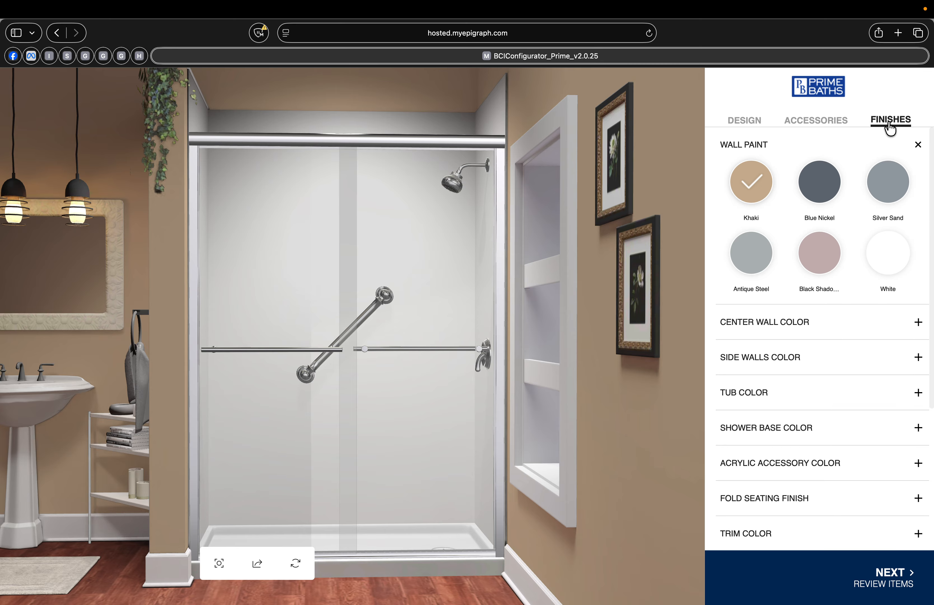
pyautogui.click(918, 144)
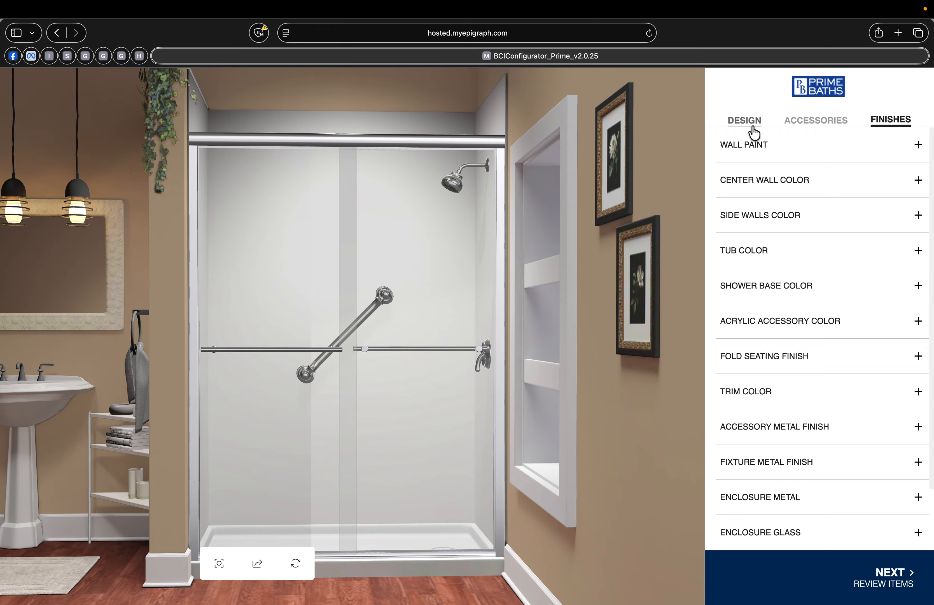
pyautogui.click(745, 121)
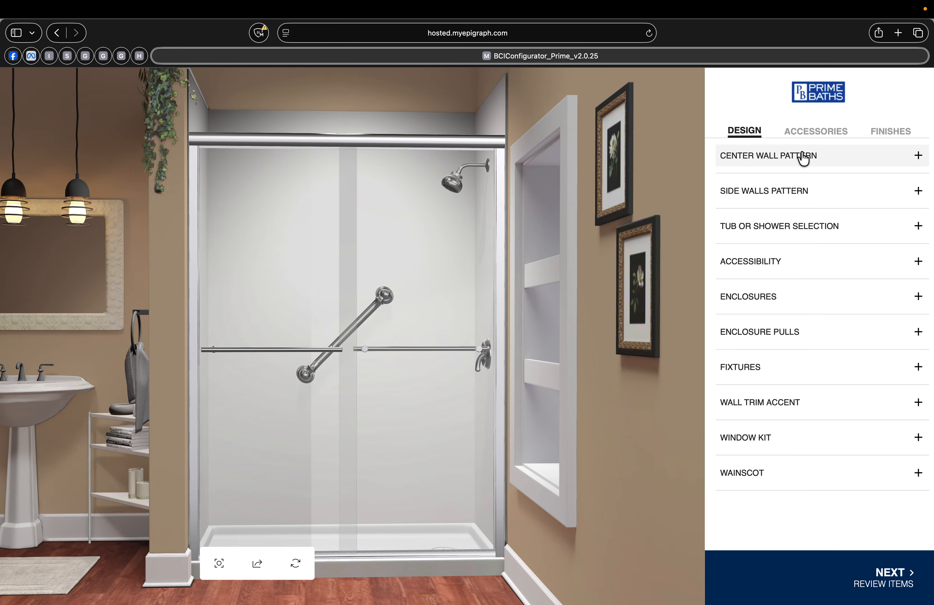
pyautogui.click(886, 134)
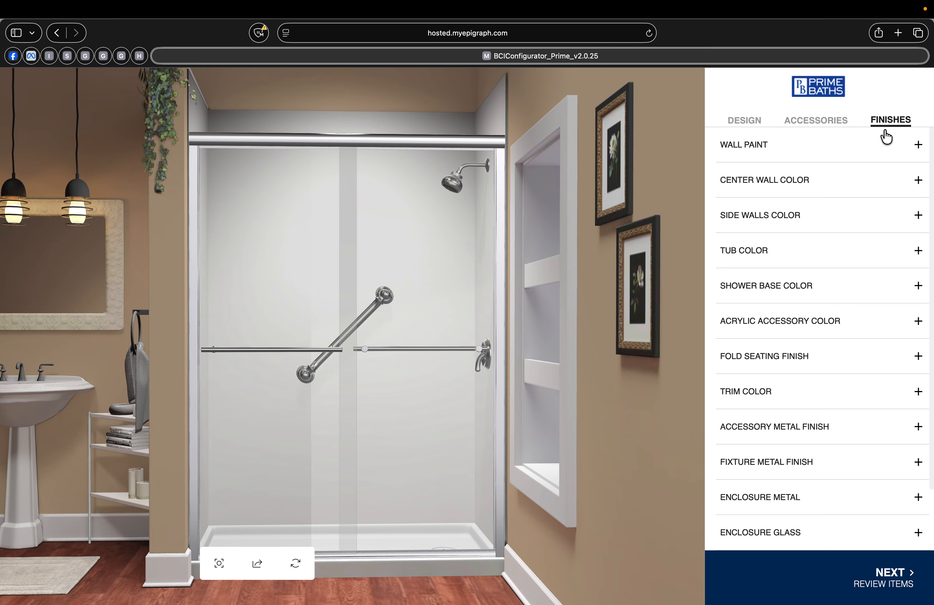
pyautogui.click(918, 181)
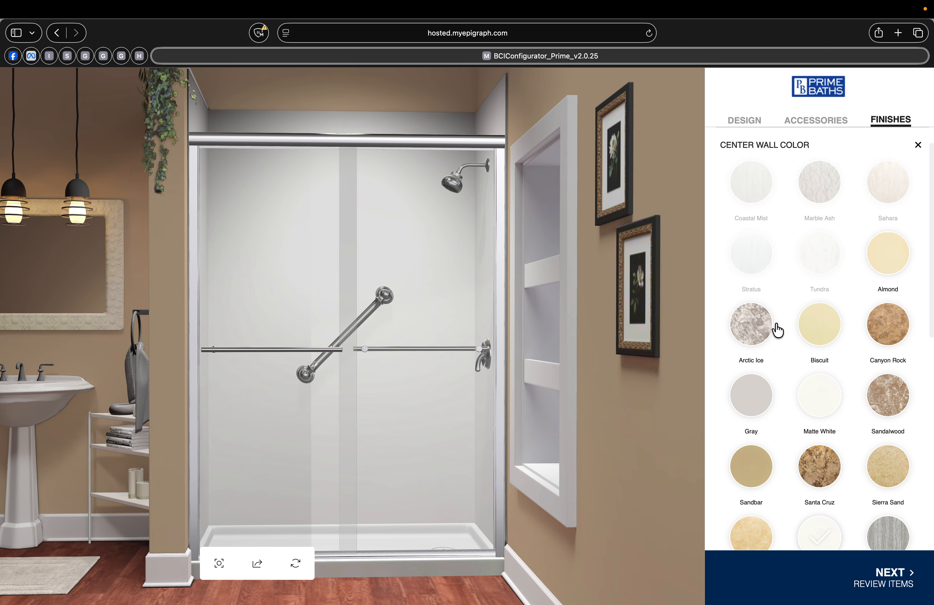
pyautogui.scroll(-3, 776, 348)
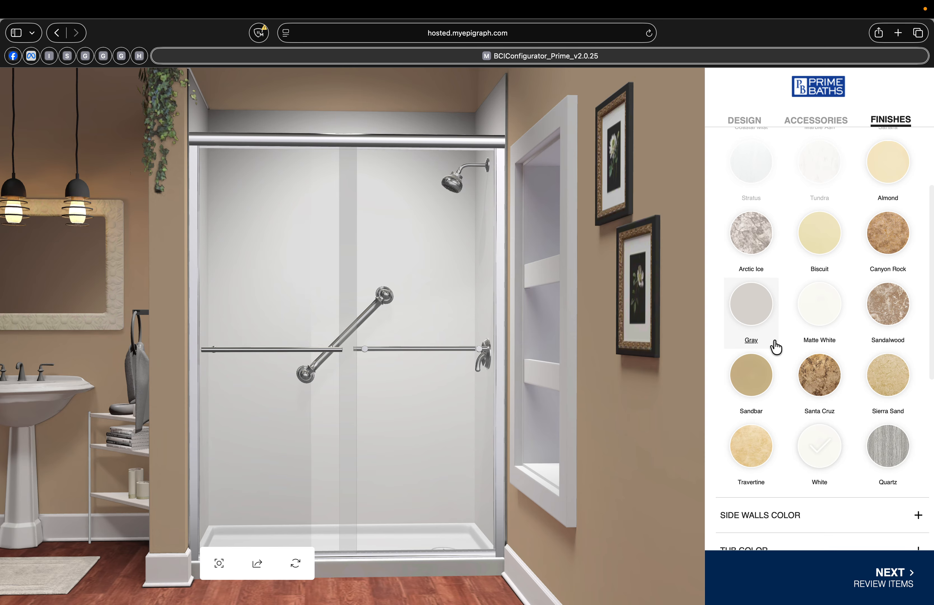
pyautogui.scroll(1, 776, 347)
pyautogui.click(747, 335)
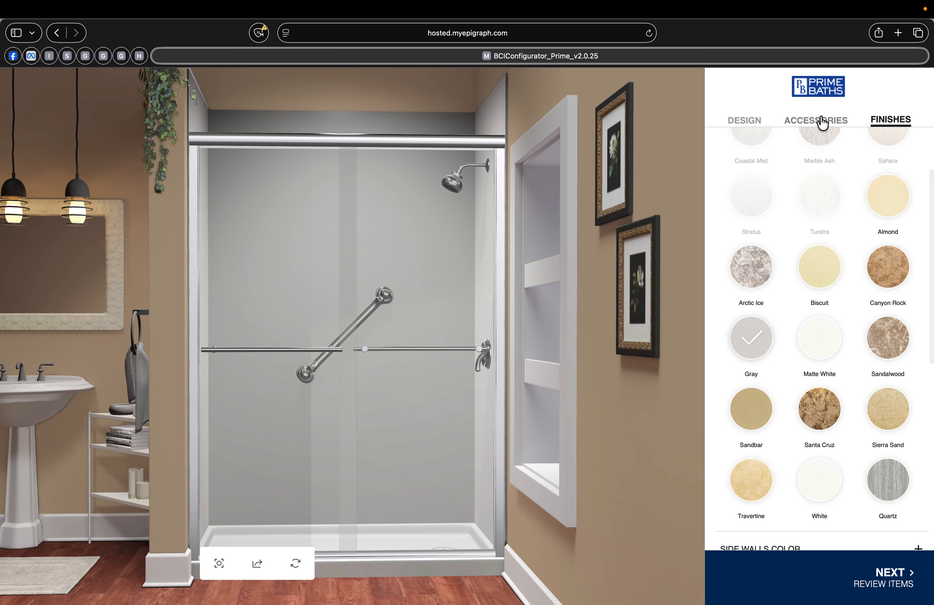
# - Try the Subway Etched, 8x10 Etched, 12x12 Etched and Scalloped patterns on the center wall
pyautogui.click(746, 121)
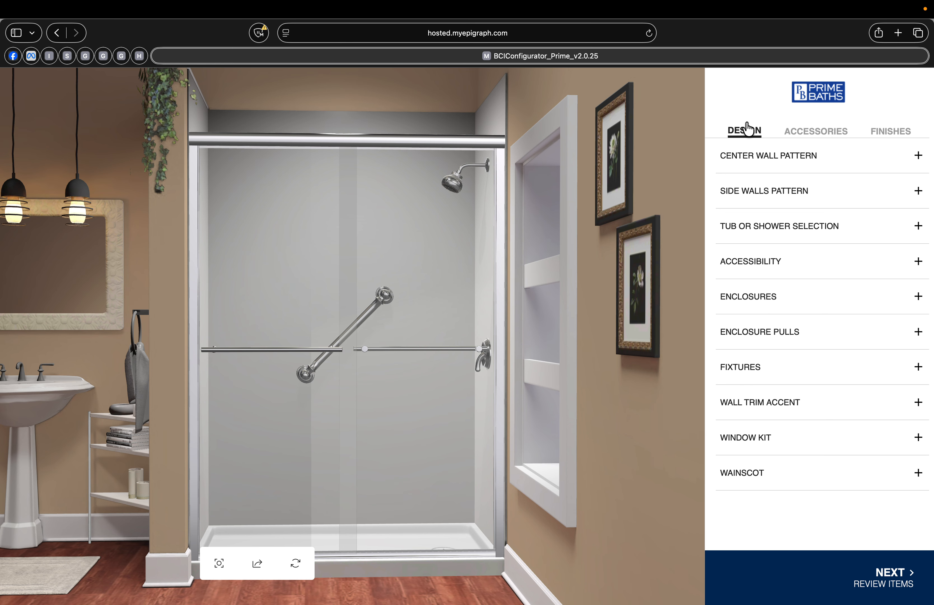
pyautogui.click(918, 155)
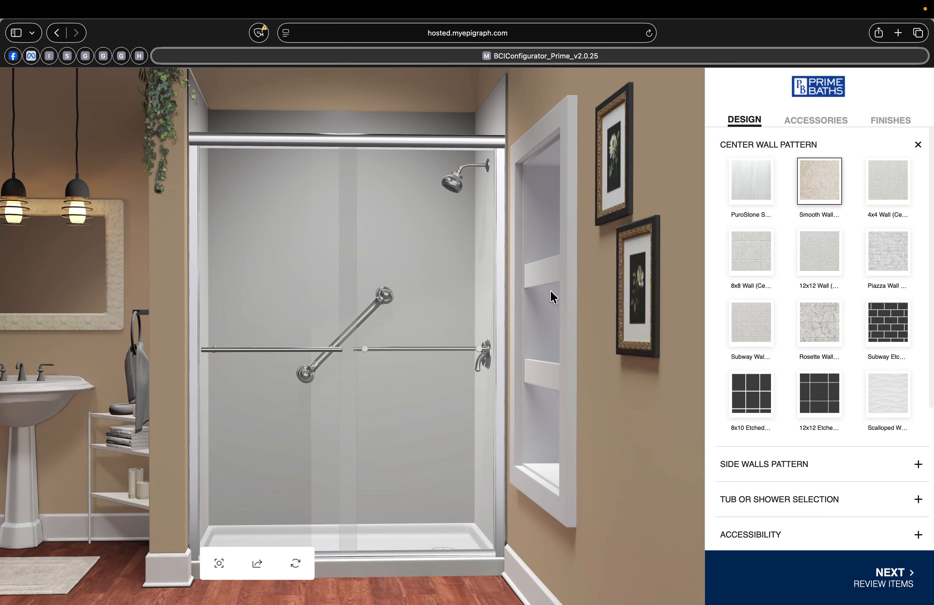
pyautogui.click(889, 328)
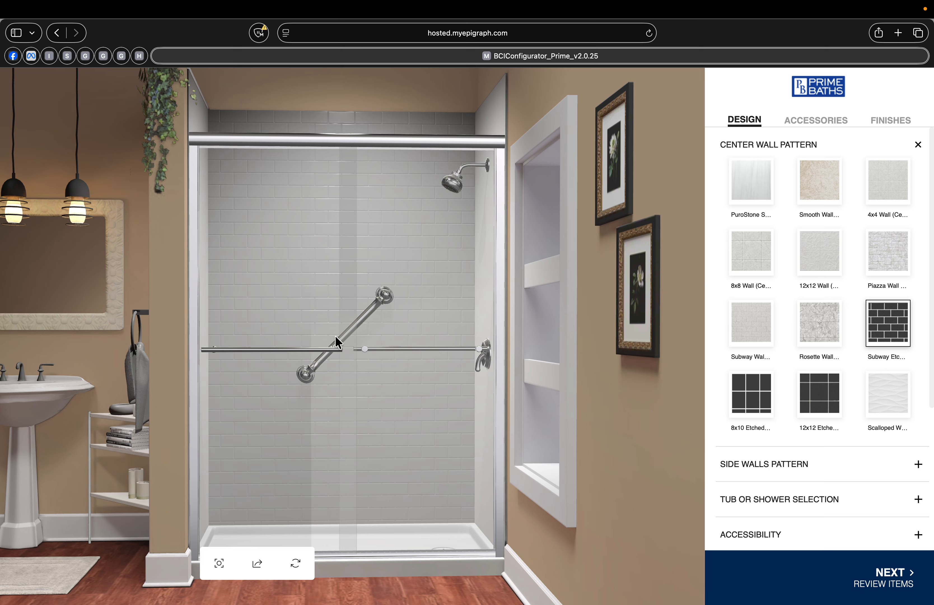
pyautogui.click(755, 399)
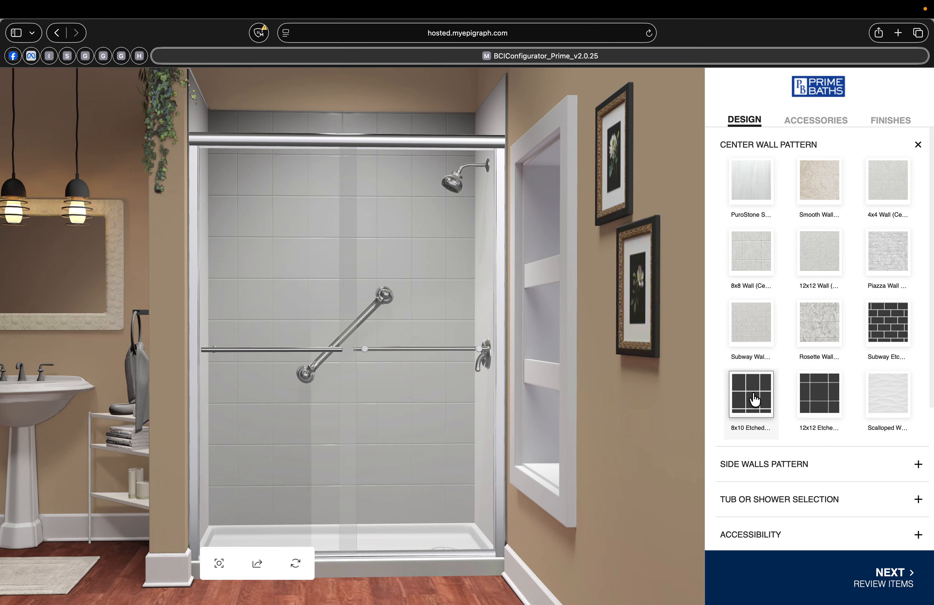
pyautogui.click(807, 401)
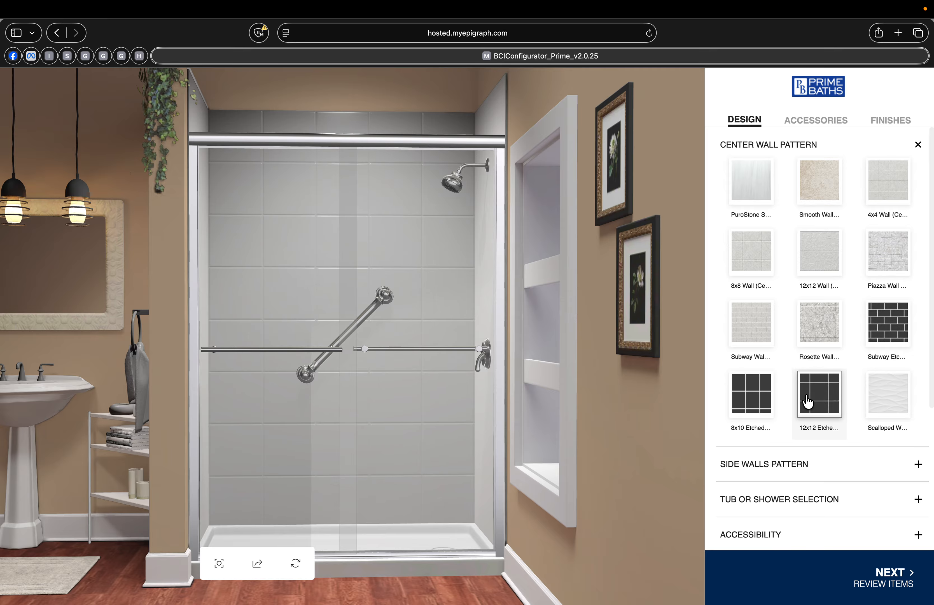
pyautogui.click(890, 406)
# - Try the Rosette, 8x8 and PuroStone patterns on the center wall, and return it to the Smooth Wall pattern
pyautogui.click(814, 321)
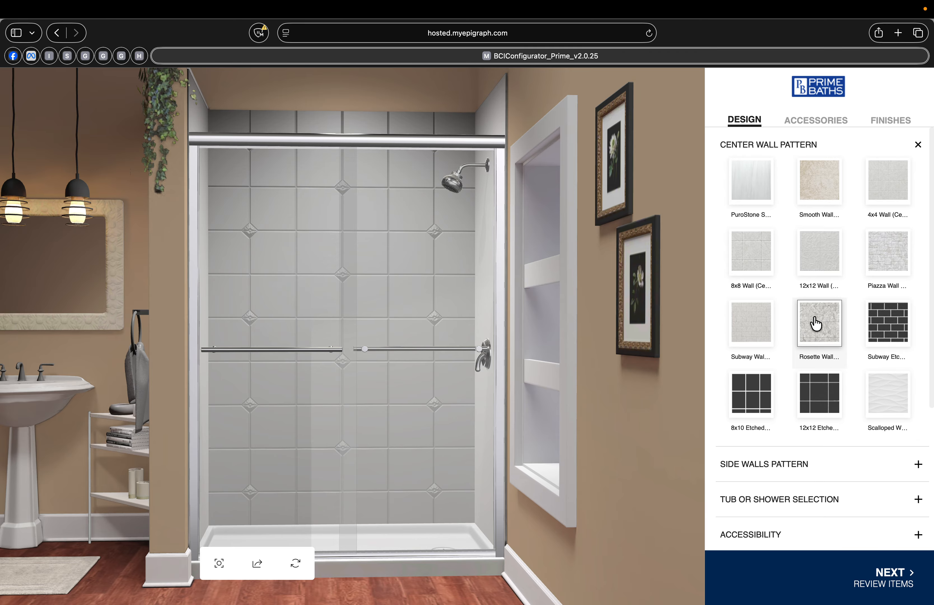
pyautogui.click(754, 265)
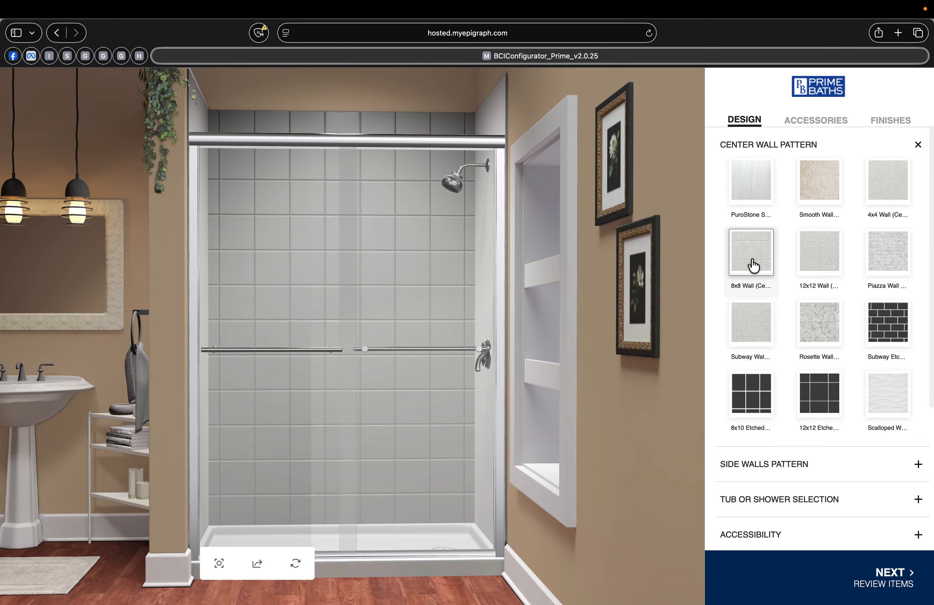
pyautogui.click(752, 200)
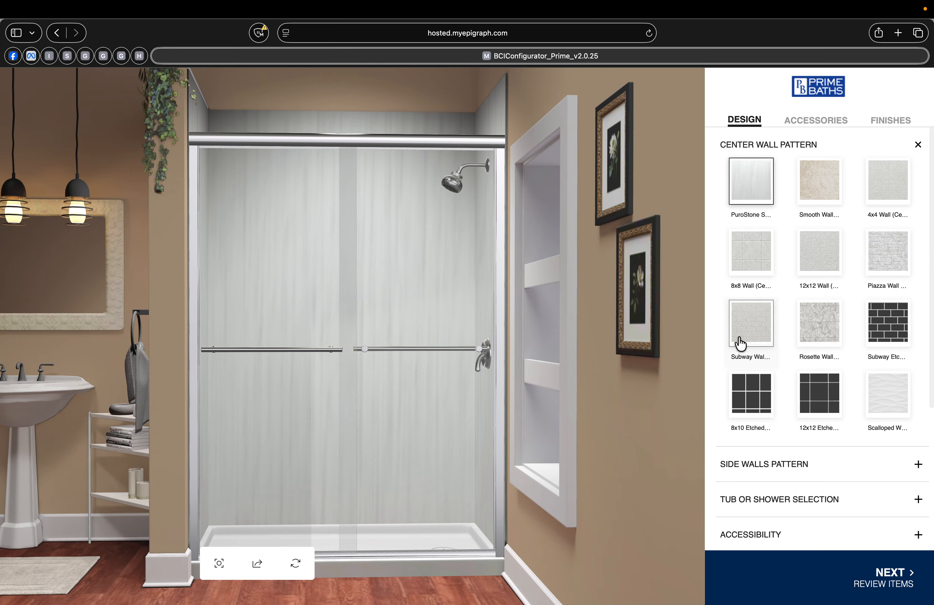
pyautogui.click(827, 189)
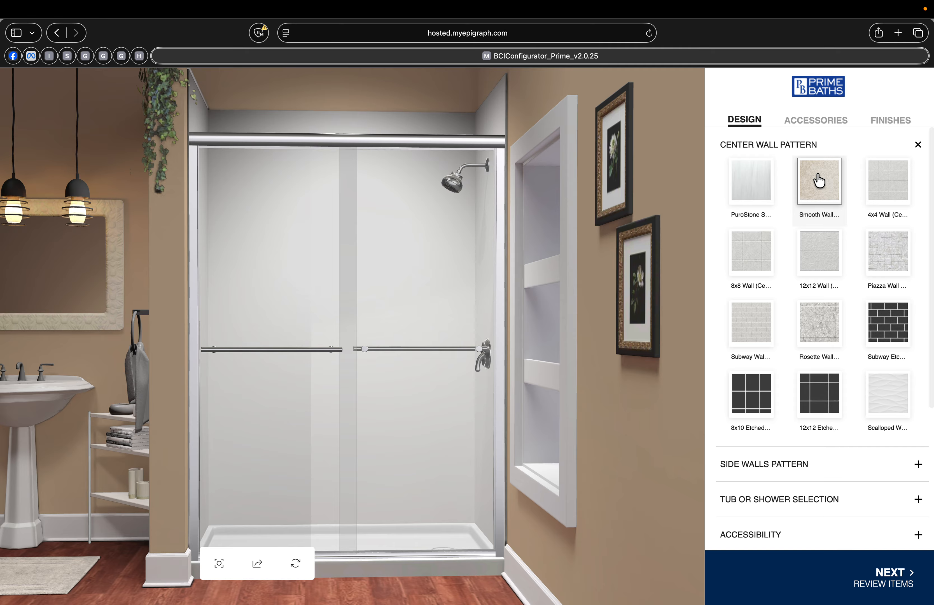
pyautogui.click(919, 145)
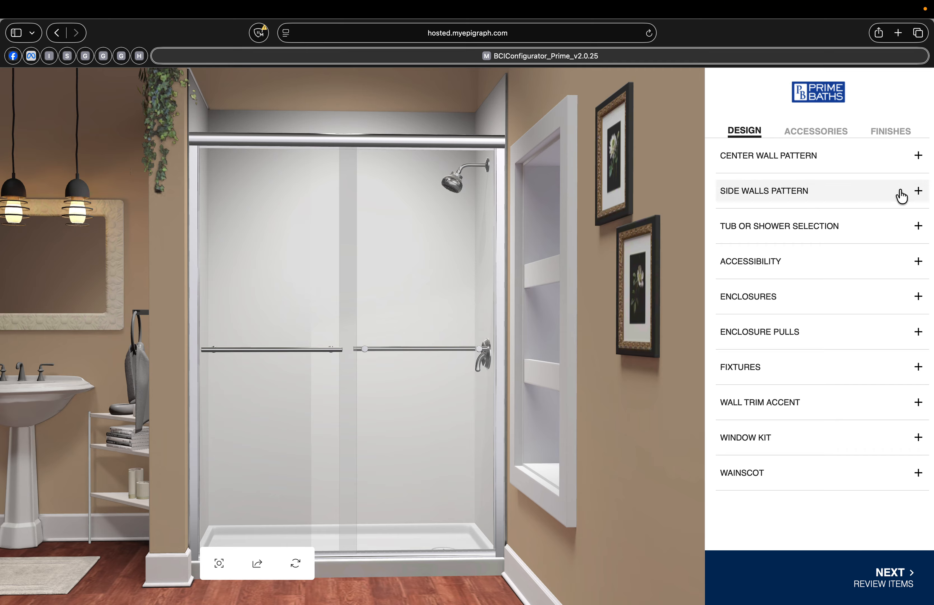
# - Apply the Subway Etched pattern to the side walls and set the center wall color to Quartz
pyautogui.click(918, 192)
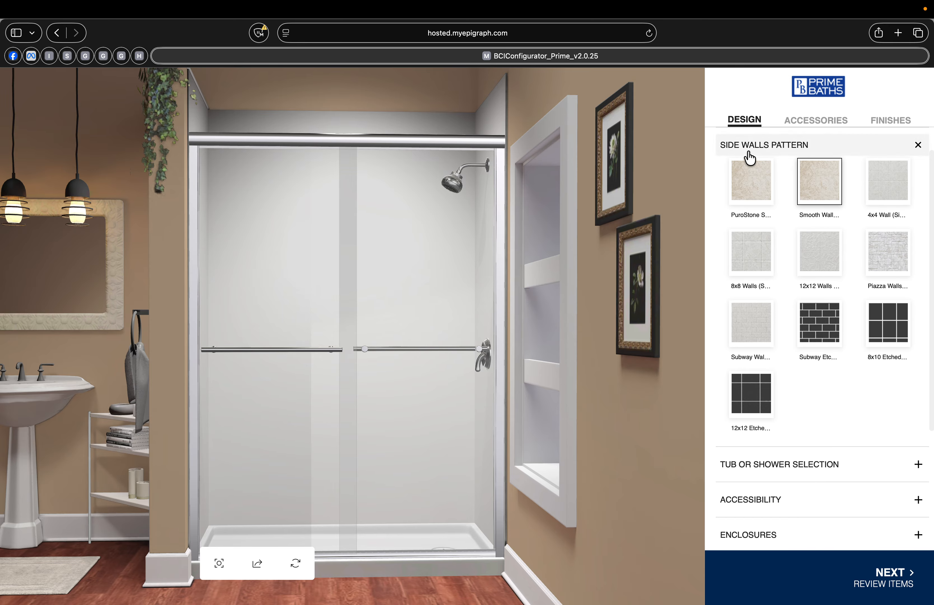
pyautogui.click(821, 348)
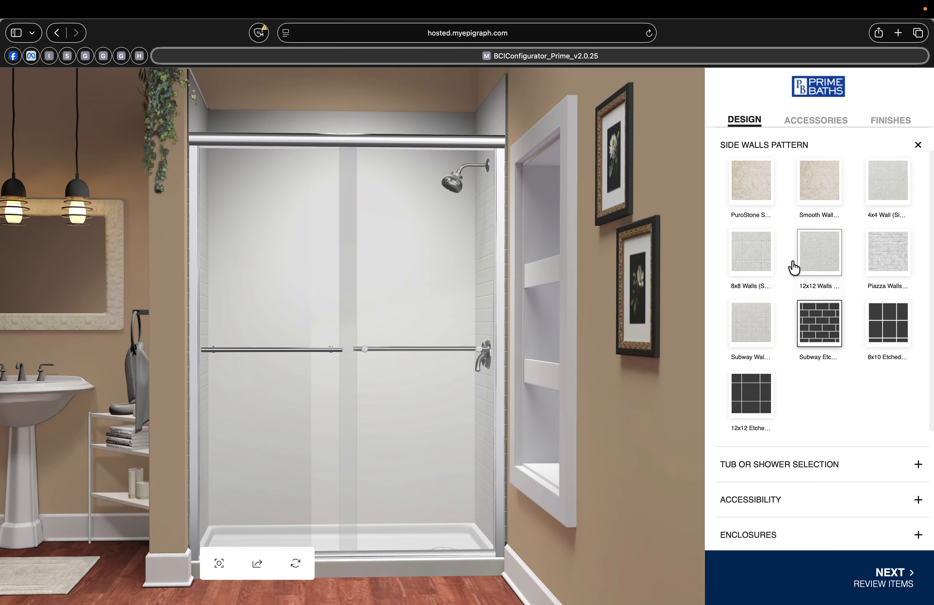
pyautogui.click(920, 146)
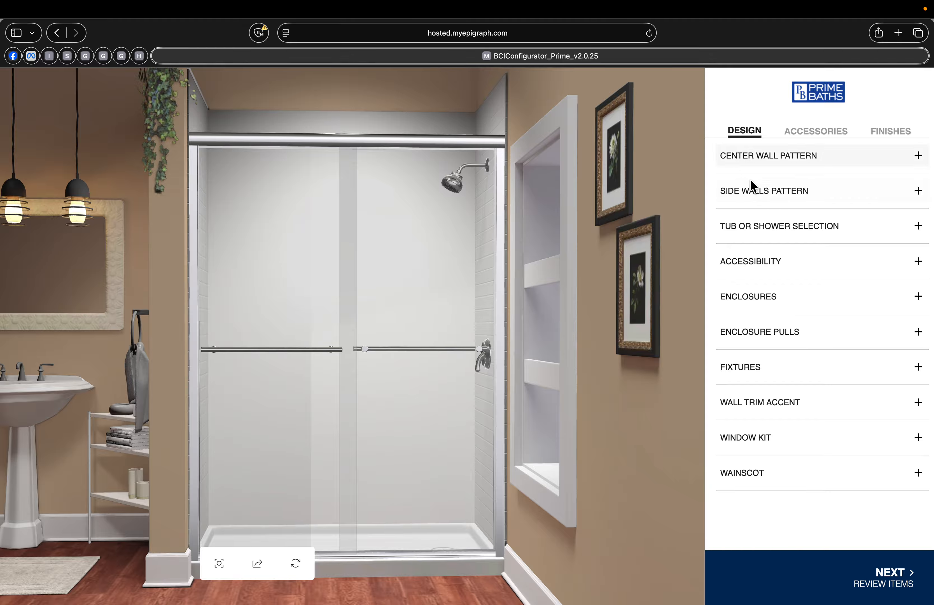
pyautogui.click(892, 131)
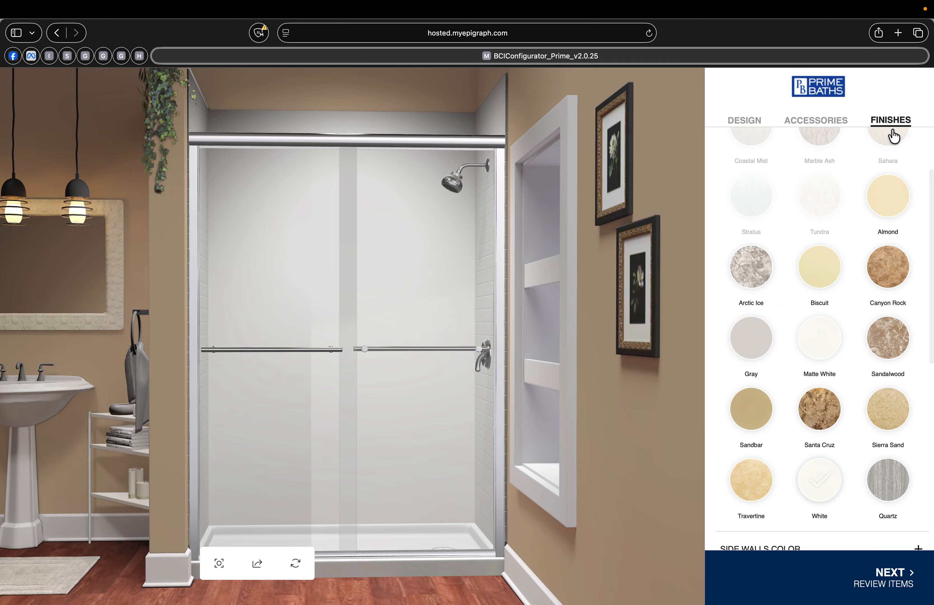
pyautogui.click(887, 482)
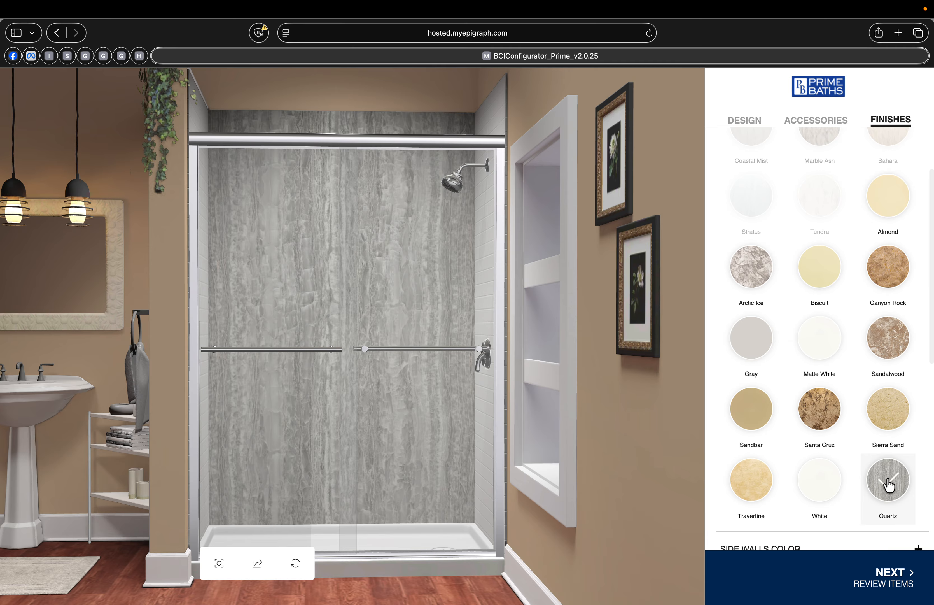
# - Try the Surf tub in the tub or shower selection, and switch back to the standard shower base
pyautogui.click(746, 129)
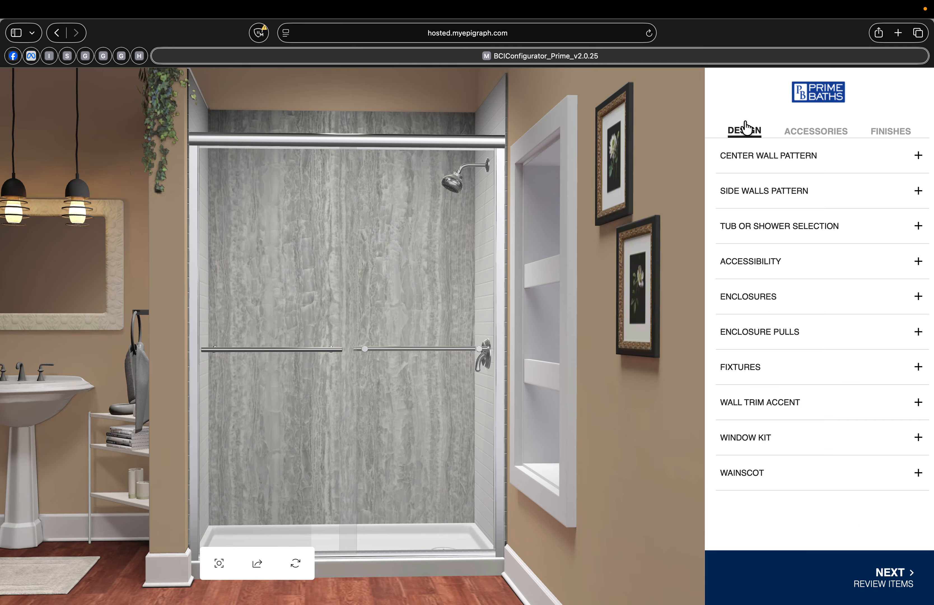
pyautogui.click(824, 231)
pyautogui.click(825, 256)
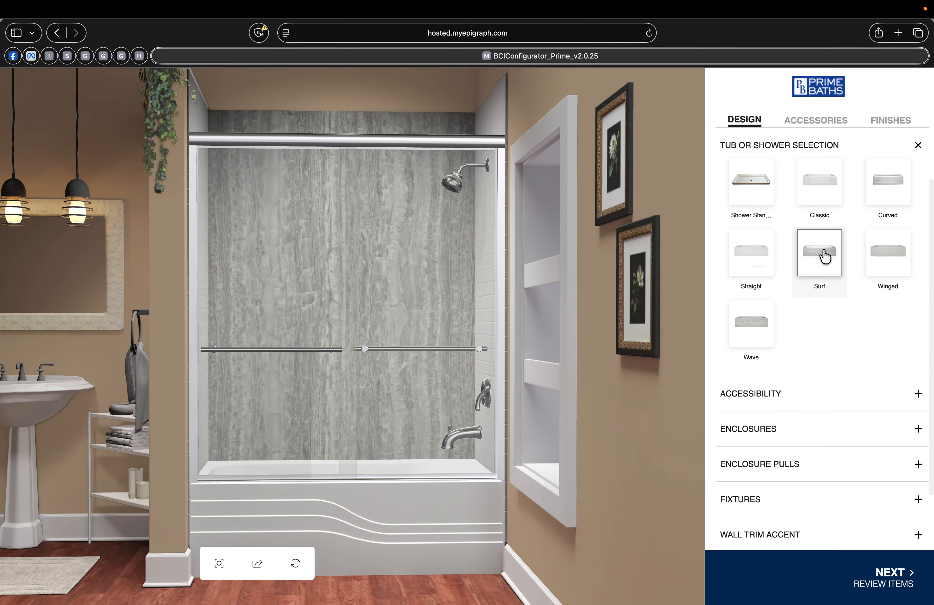
pyautogui.click(752, 184)
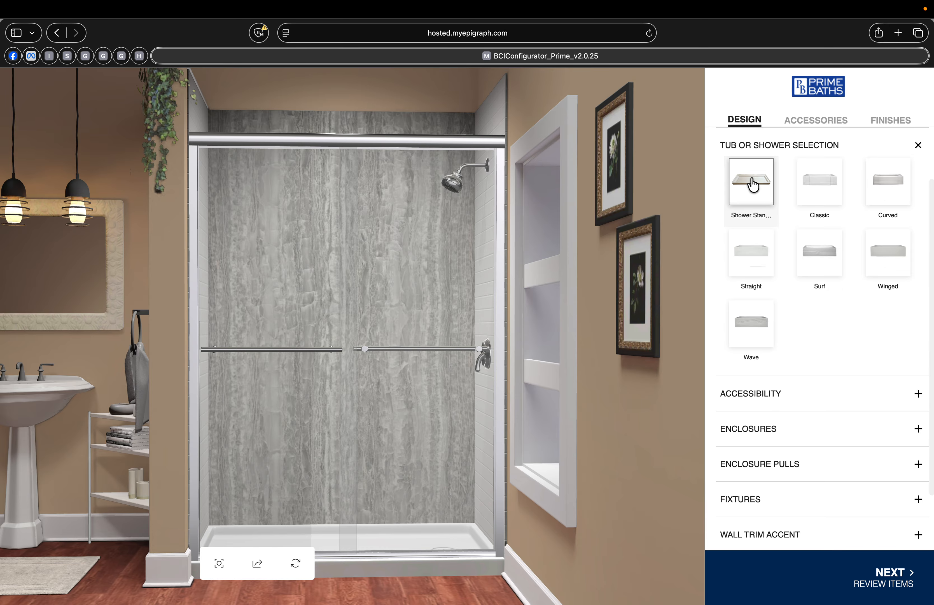
pyautogui.click(919, 146)
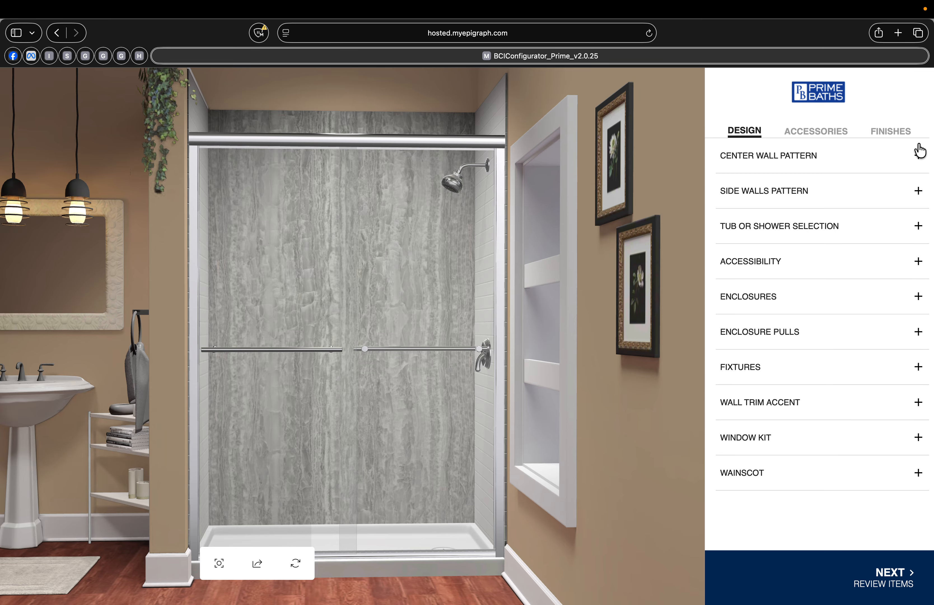
# - Examine the available accessibility tub and shower options, and collapse the list
pyautogui.click(917, 263)
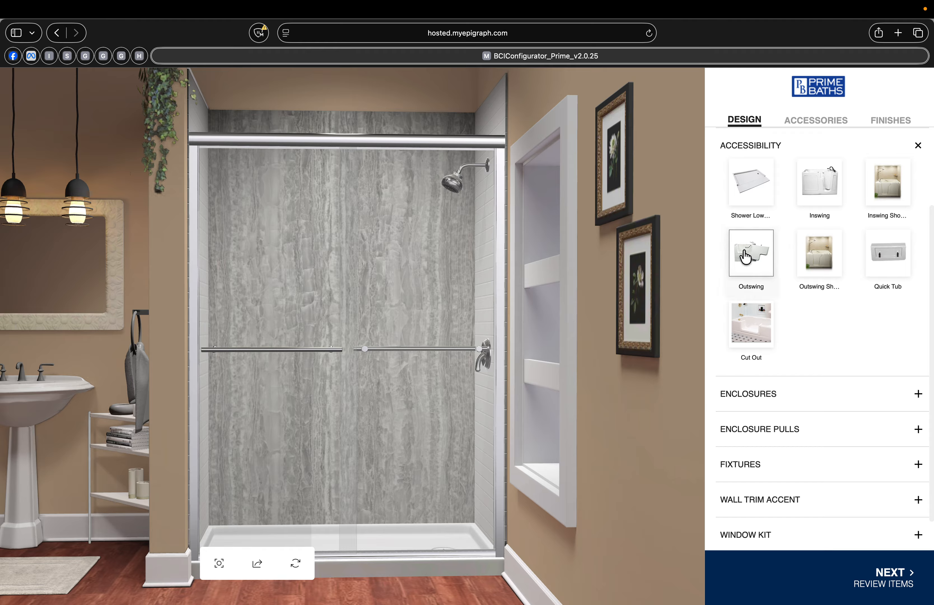
pyautogui.click(918, 145)
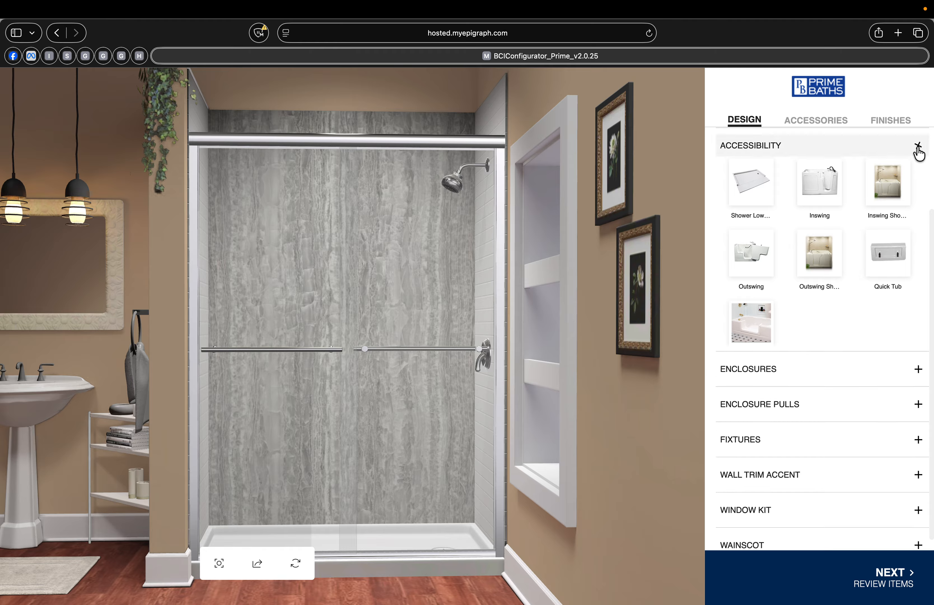
# - Try the second Glacier, Everest, Denali and Curved Rod shower enclosures, and return to the first Shower Glacier enclosure
pyautogui.click(918, 297)
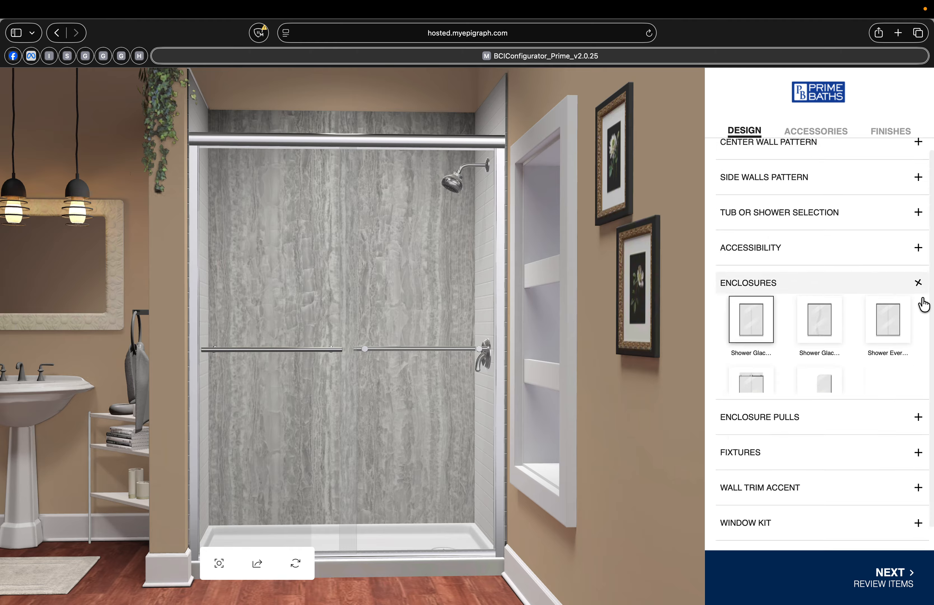
pyautogui.click(817, 195)
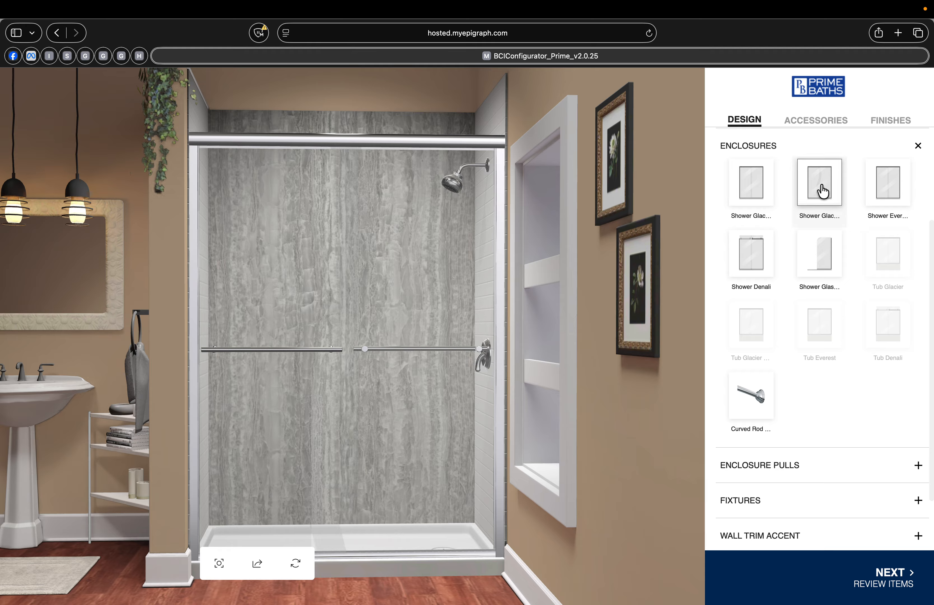
pyautogui.click(748, 191)
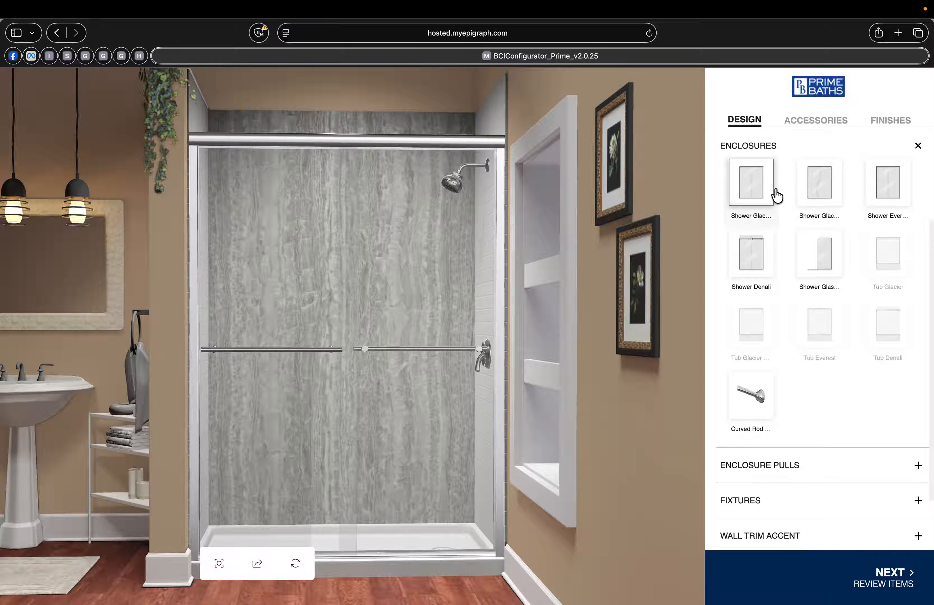
pyautogui.click(895, 184)
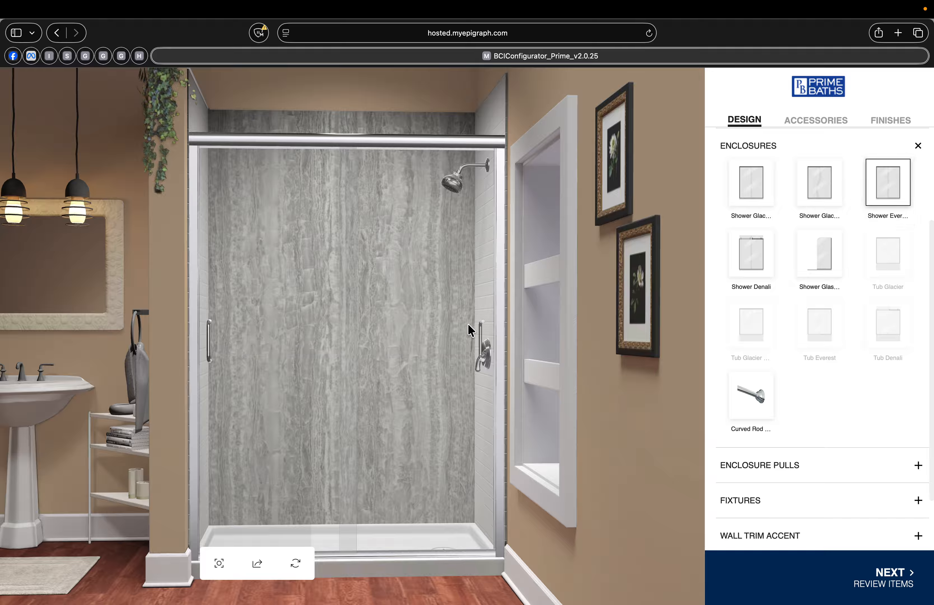
pyautogui.click(759, 255)
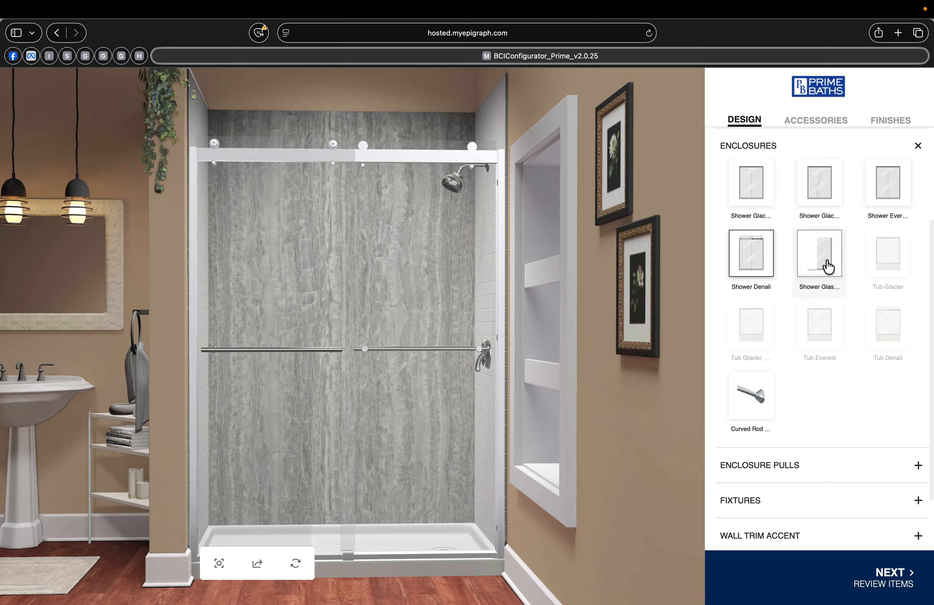
pyautogui.click(748, 397)
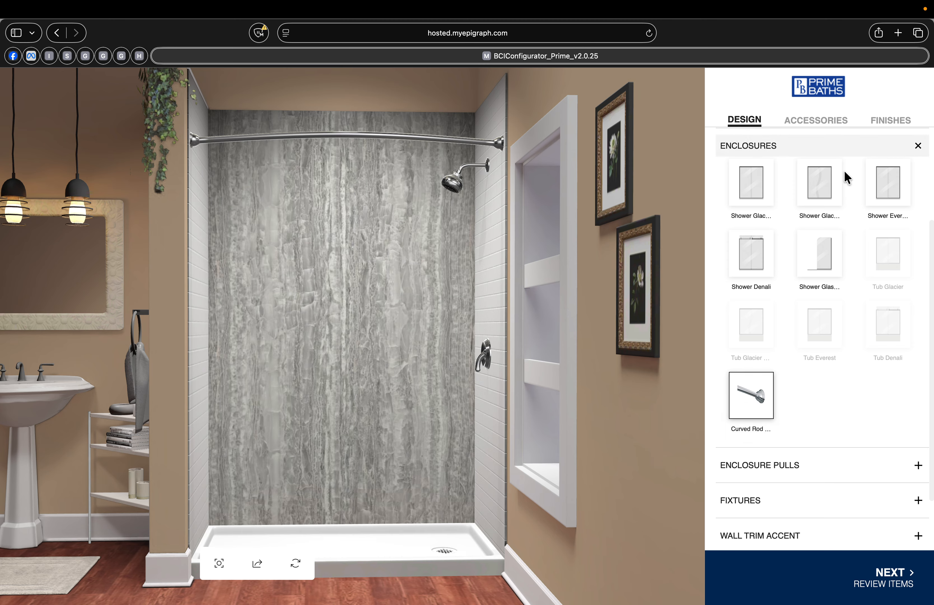
pyautogui.click(748, 177)
pyautogui.click(921, 148)
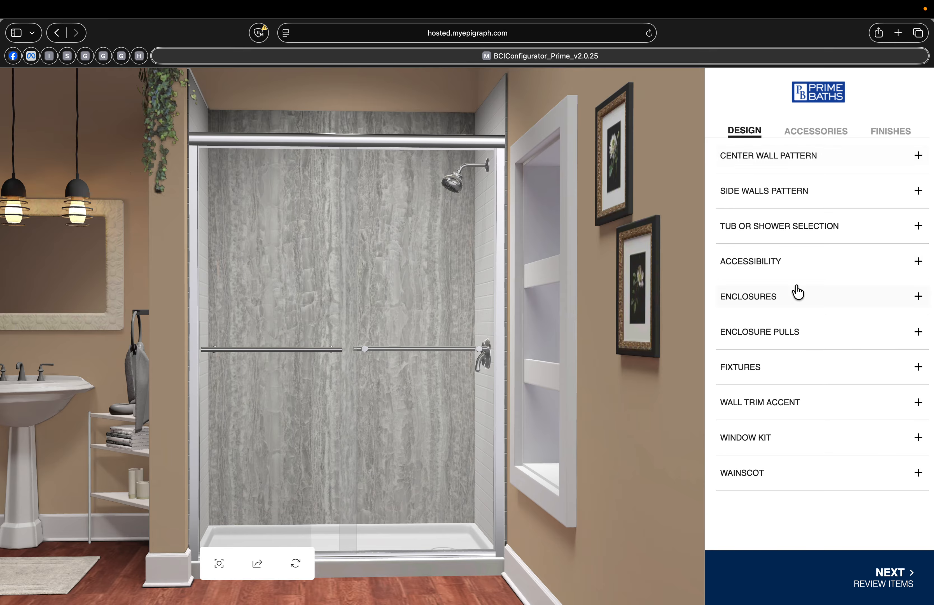
# - Try the 8" C Pulls on the shower enclosure, and switch back to the horizontal pulls
pyautogui.click(812, 337)
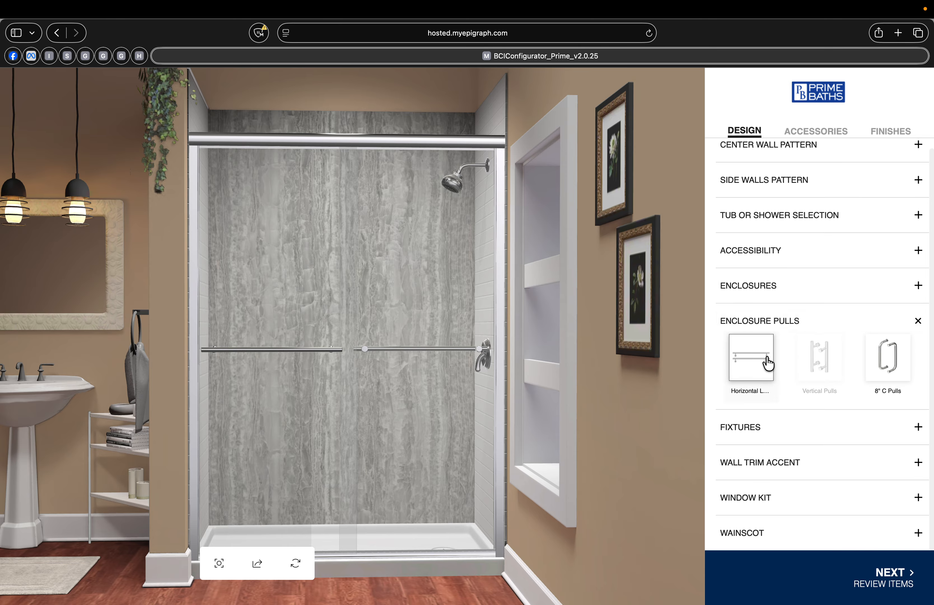
pyautogui.click(872, 369)
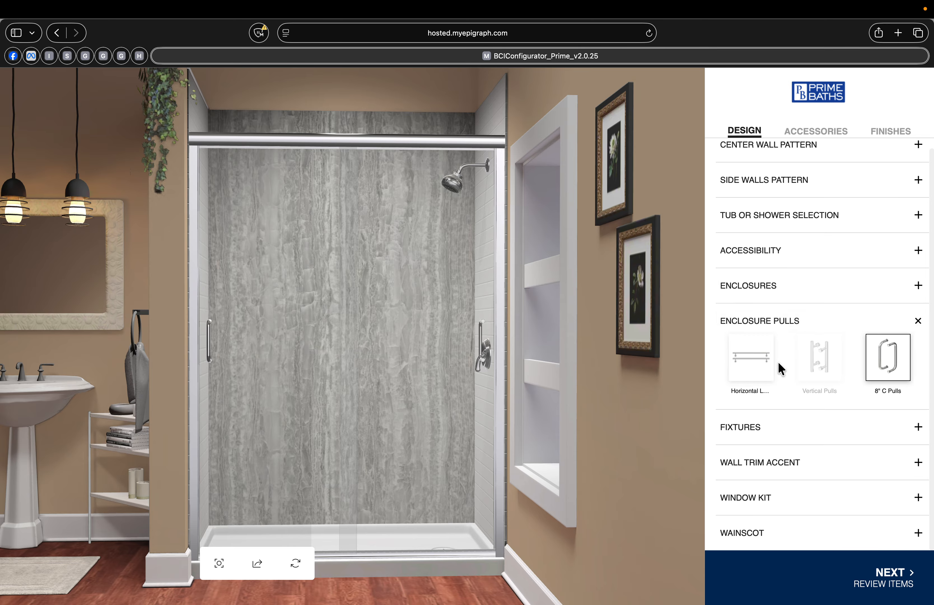
pyautogui.click(750, 368)
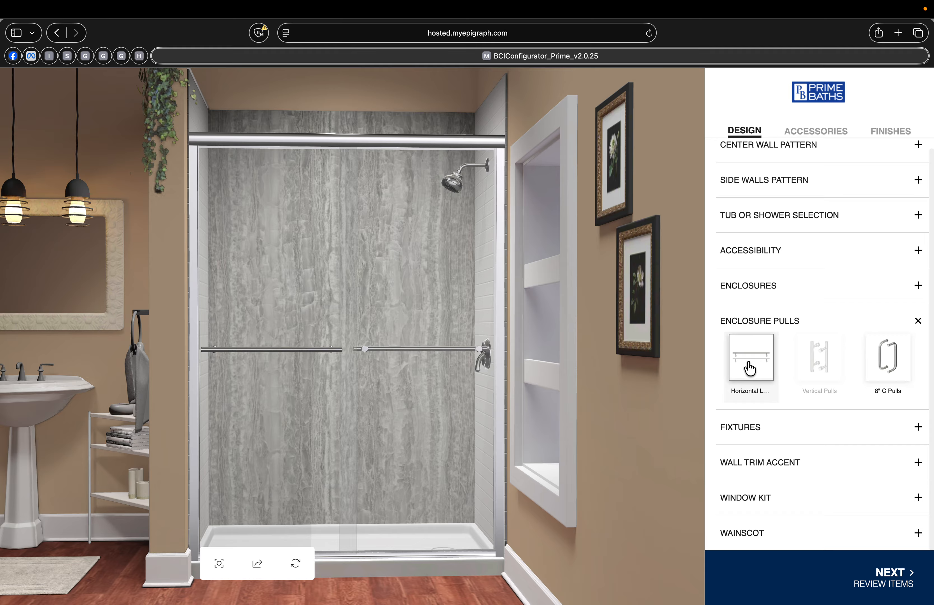
pyautogui.click(918, 321)
# - Try the handheld shower fixture, and set the fixture to Rain Shower
pyautogui.click(922, 369)
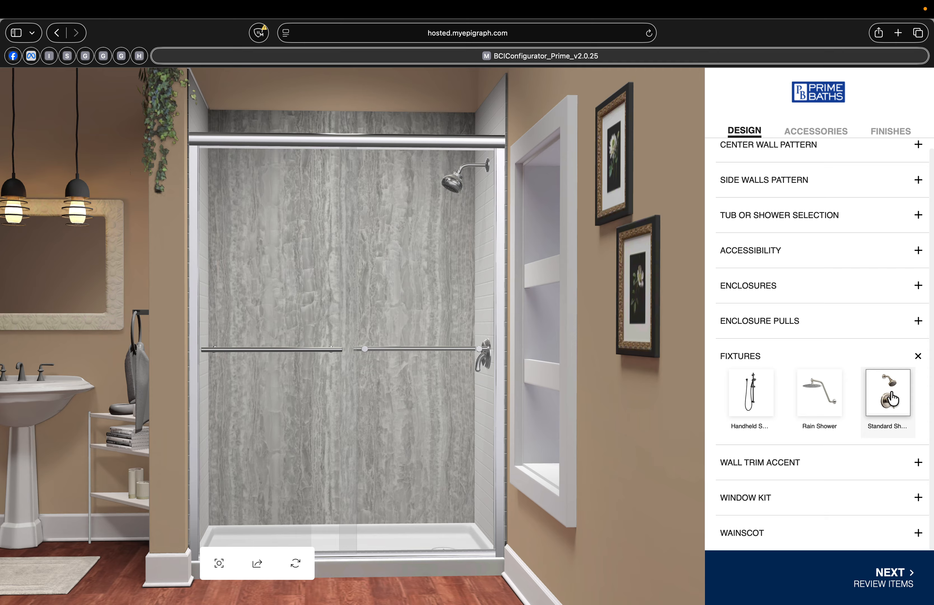
pyautogui.click(766, 391)
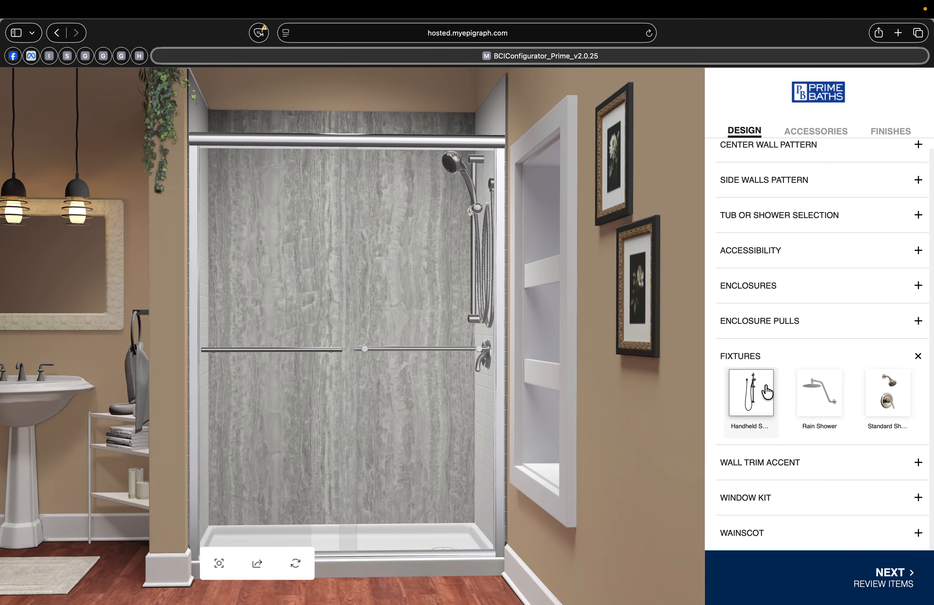
pyautogui.click(816, 397)
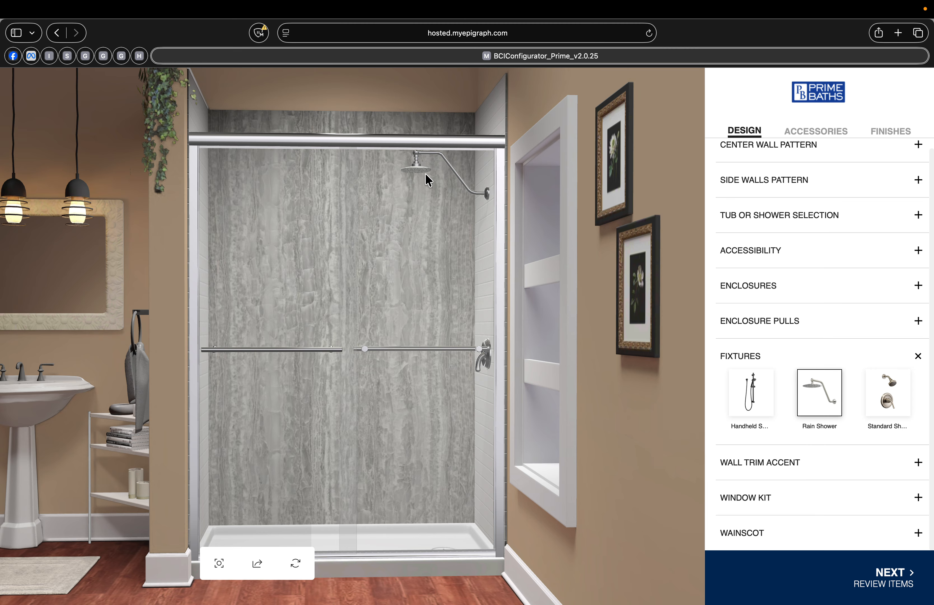
pyautogui.click(919, 357)
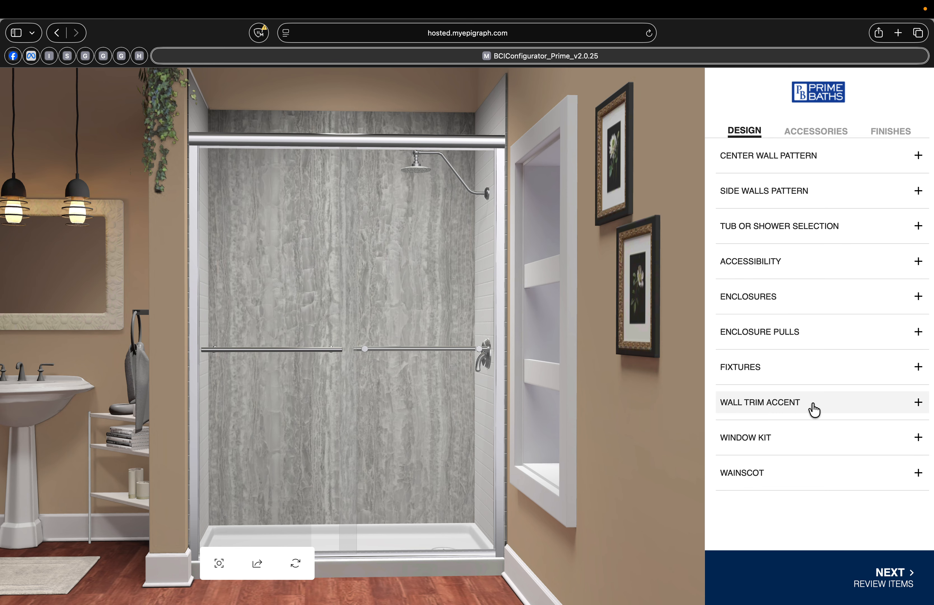
# - Try the Window Kit on the center wall, and set the window option back to None
pyautogui.click(919, 438)
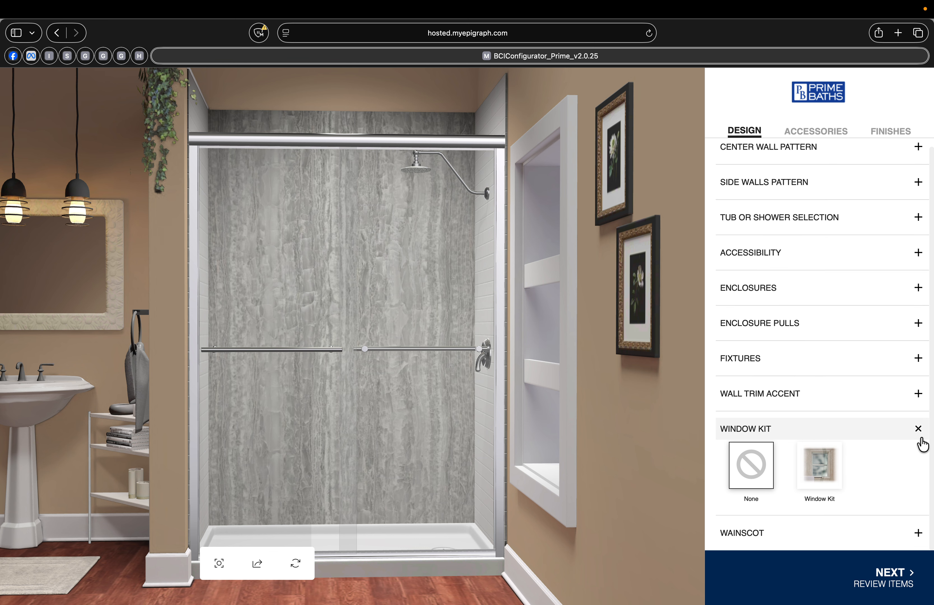
pyautogui.click(817, 468)
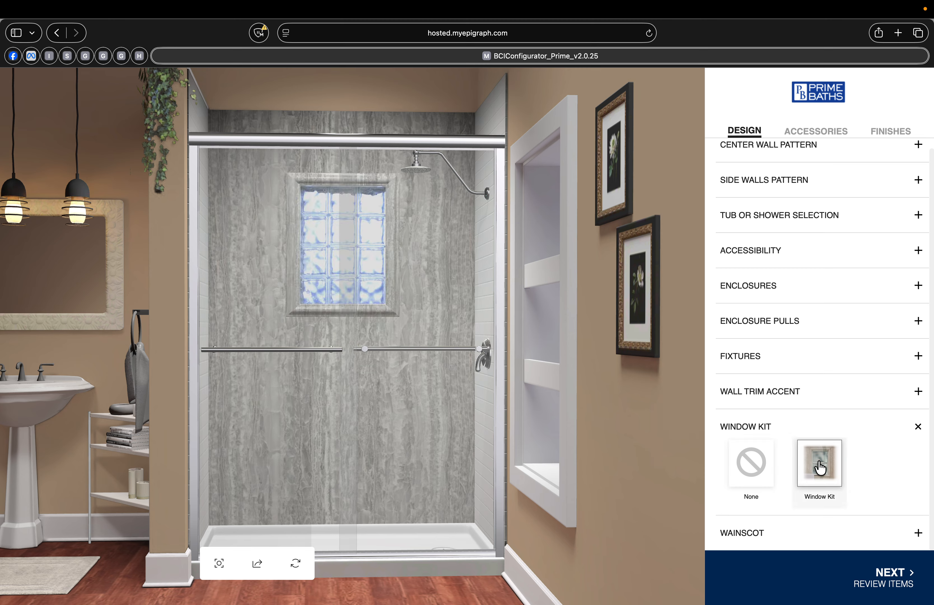
pyautogui.click(752, 464)
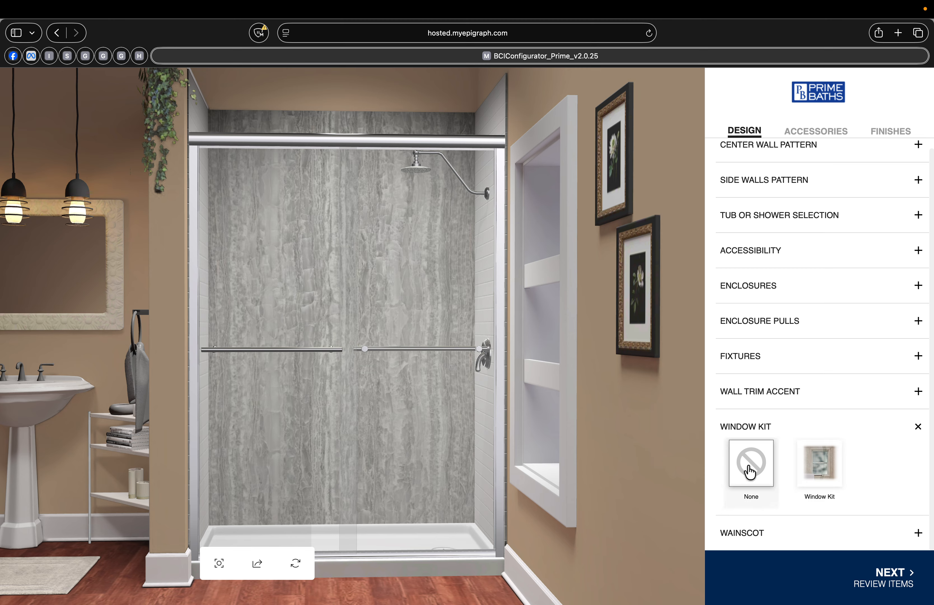
pyautogui.click(918, 427)
# - Add a diagonal 24" grab bar to the center wall and a metal foot rest in the Right position
pyautogui.click(817, 132)
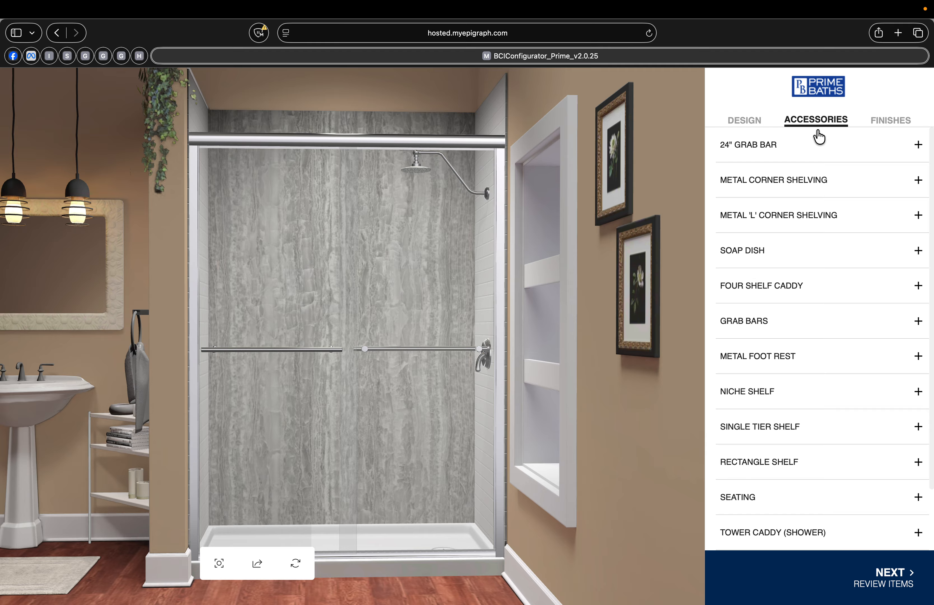
pyautogui.click(780, 149)
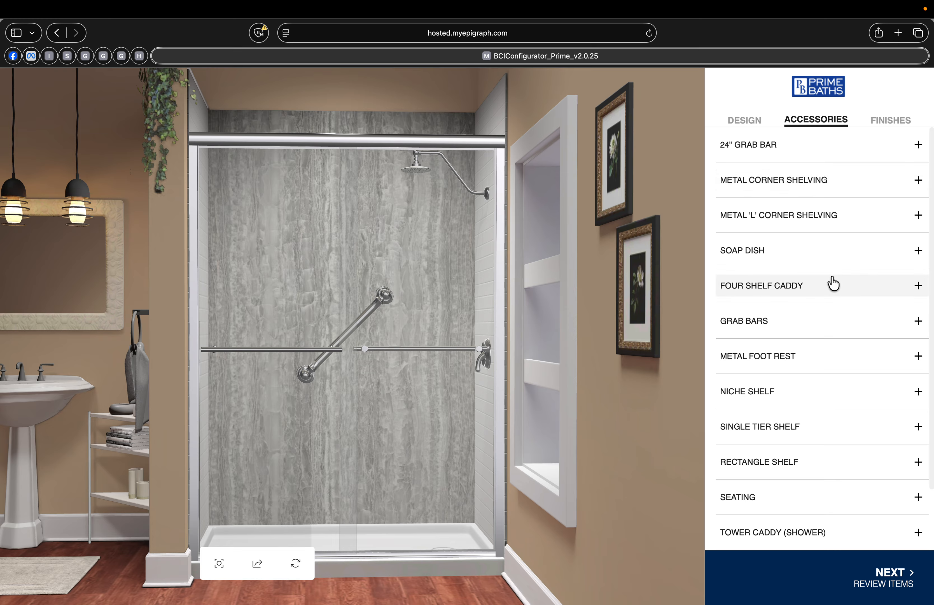
pyautogui.click(832, 358)
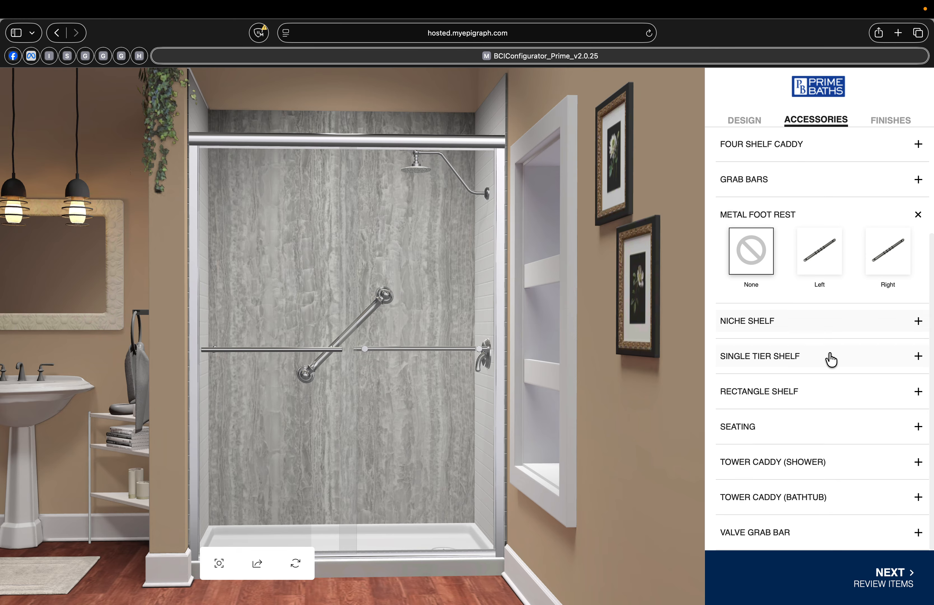
pyautogui.click(895, 257)
pyautogui.click(918, 214)
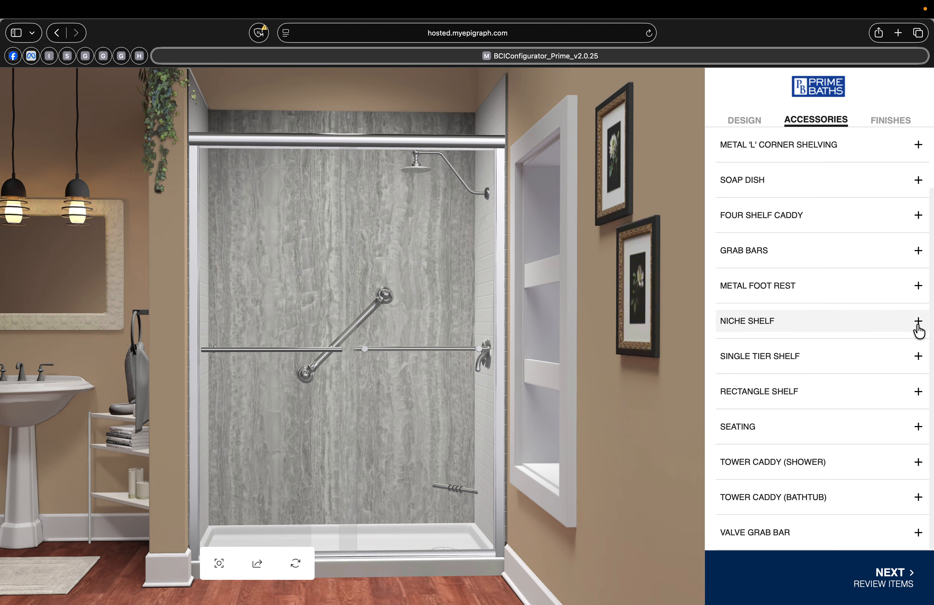
# - Compare the Left, Right and Left & Right metal corner shelving, and keep the Right option
pyautogui.scroll(2, 918, 154)
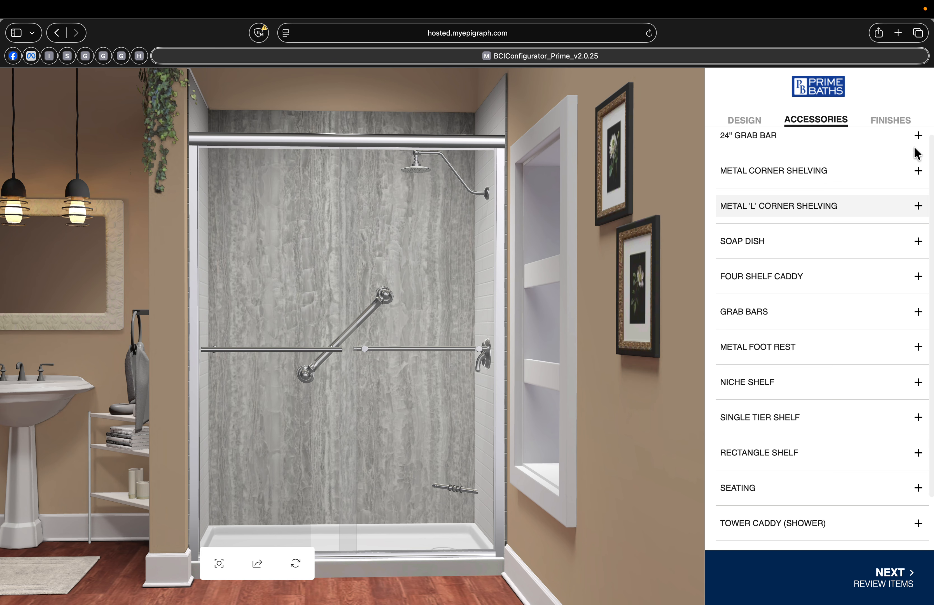
pyautogui.click(919, 173)
pyautogui.click(889, 187)
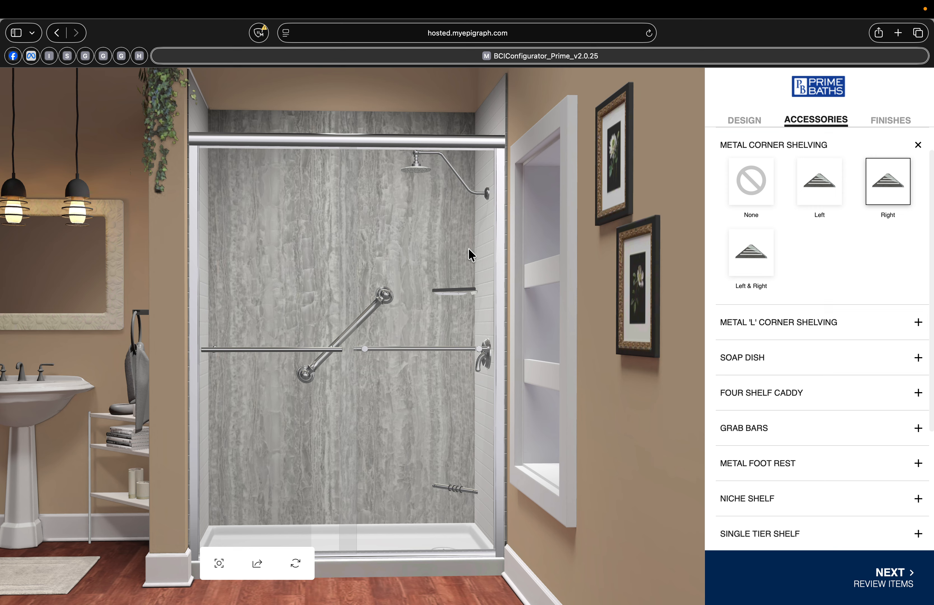
pyautogui.click(821, 200)
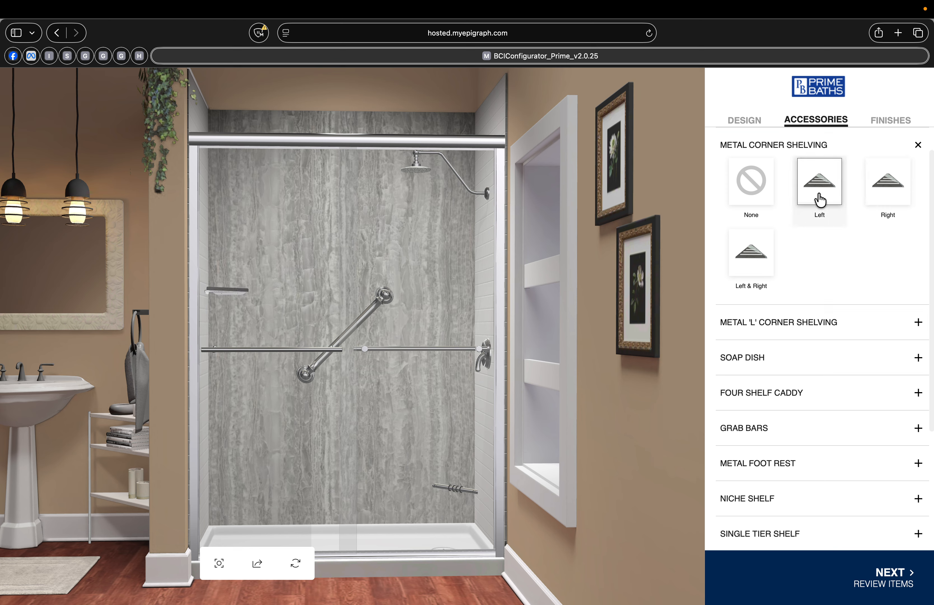
pyautogui.click(750, 262)
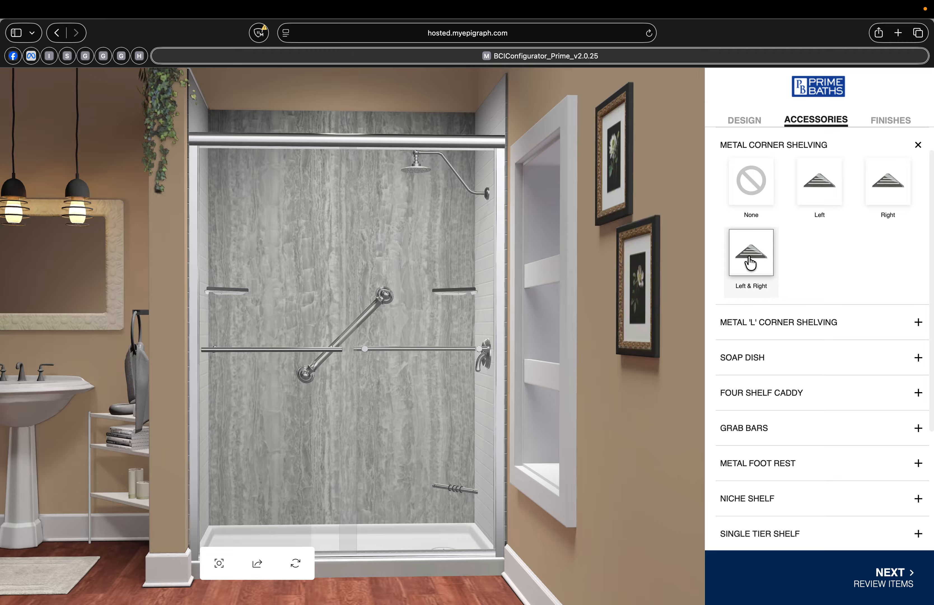
pyautogui.click(886, 186)
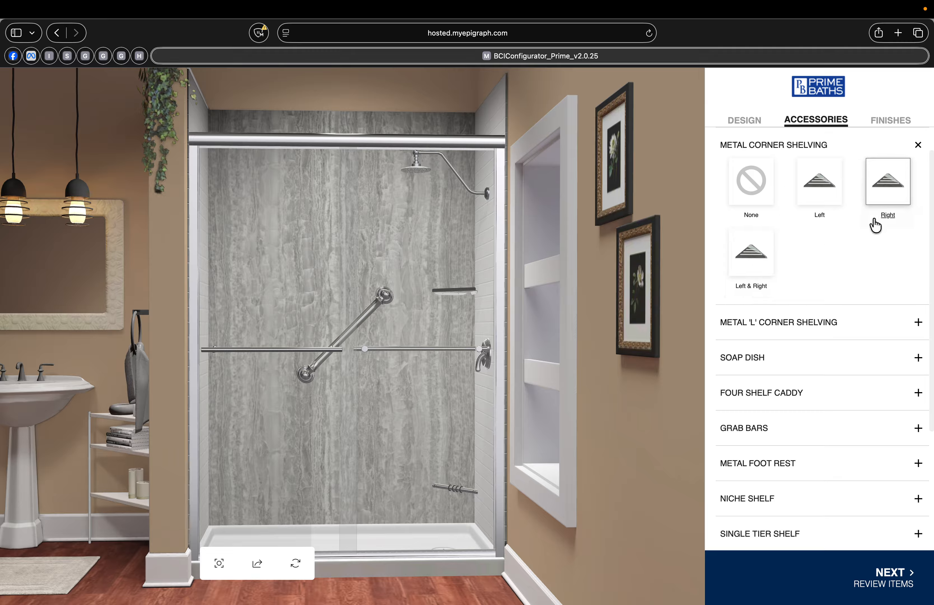
pyautogui.click(918, 145)
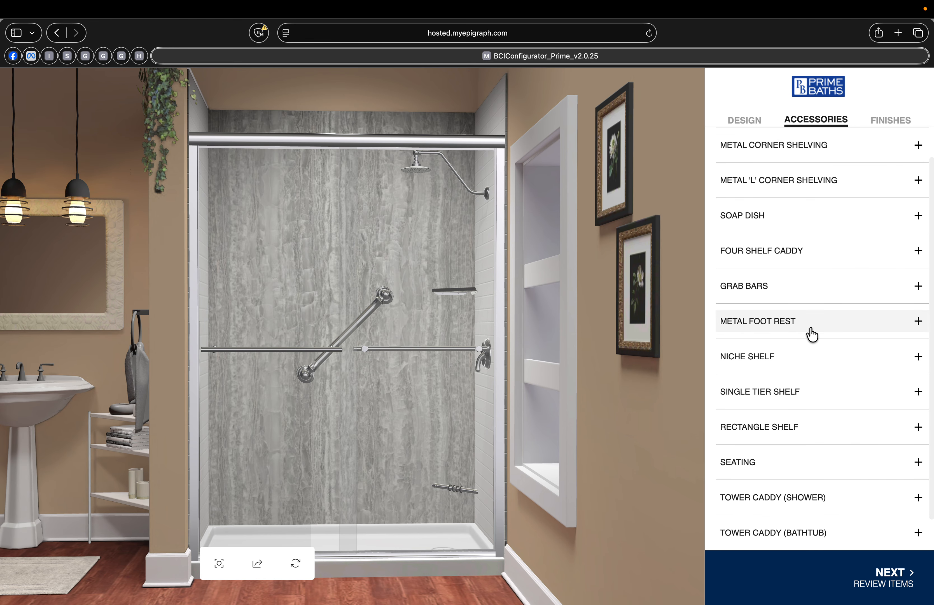
# - Try the Bench and Hexagon seating, and choose the Fold-Down seat for the shower
pyautogui.click(794, 457)
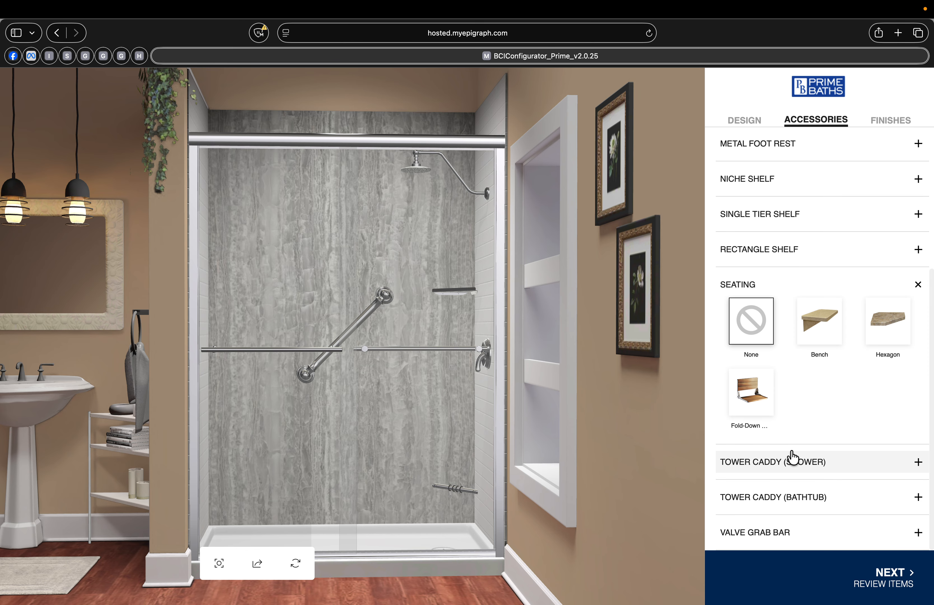
pyautogui.click(817, 324)
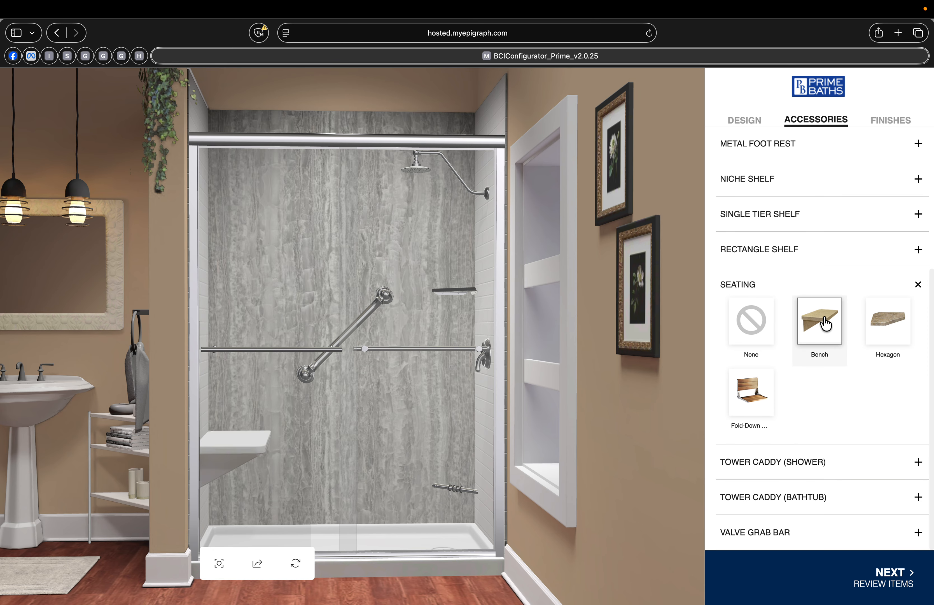
pyautogui.click(891, 320)
pyautogui.click(742, 403)
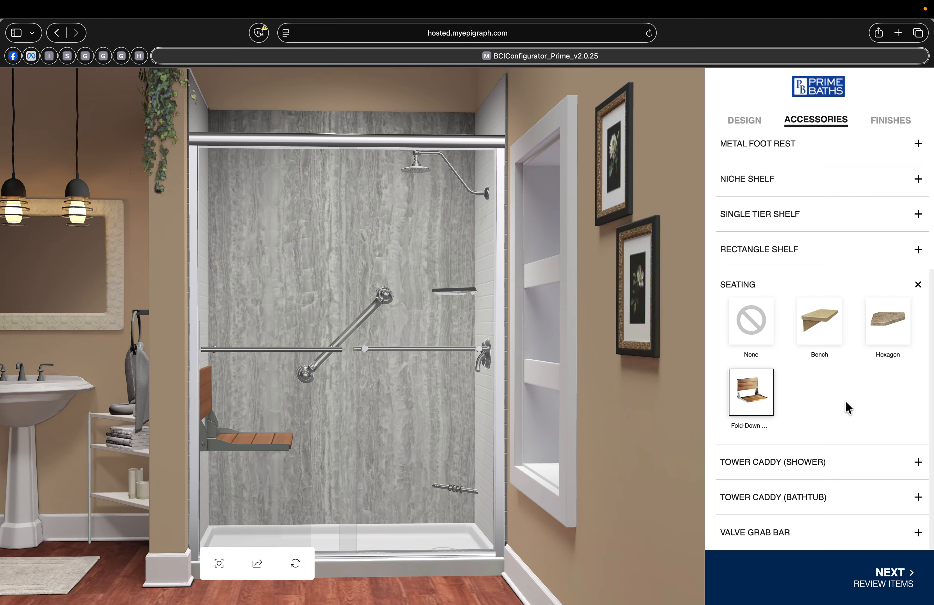
pyautogui.click(918, 285)
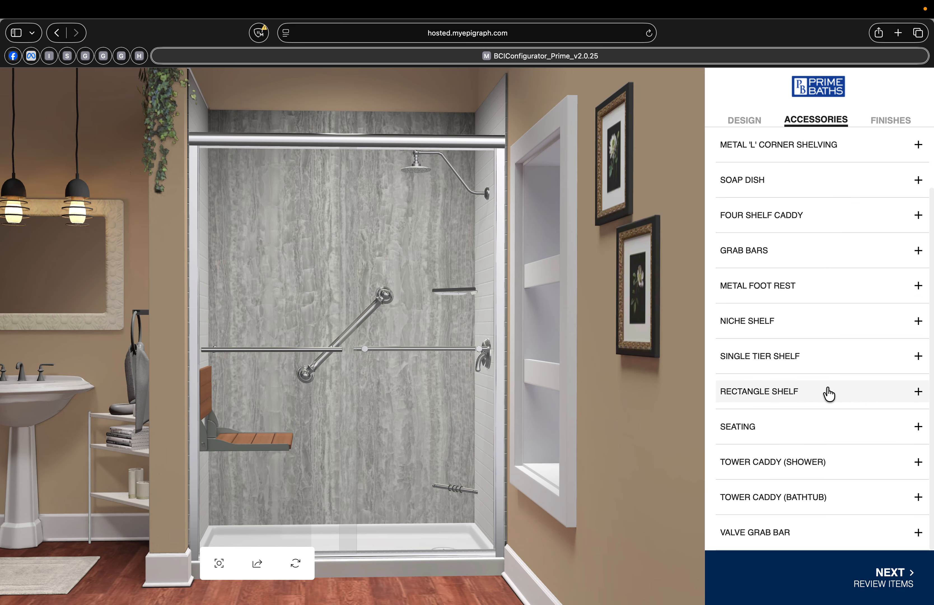
# - Set the side walls color to Quartz in the finishes
pyautogui.click(891, 123)
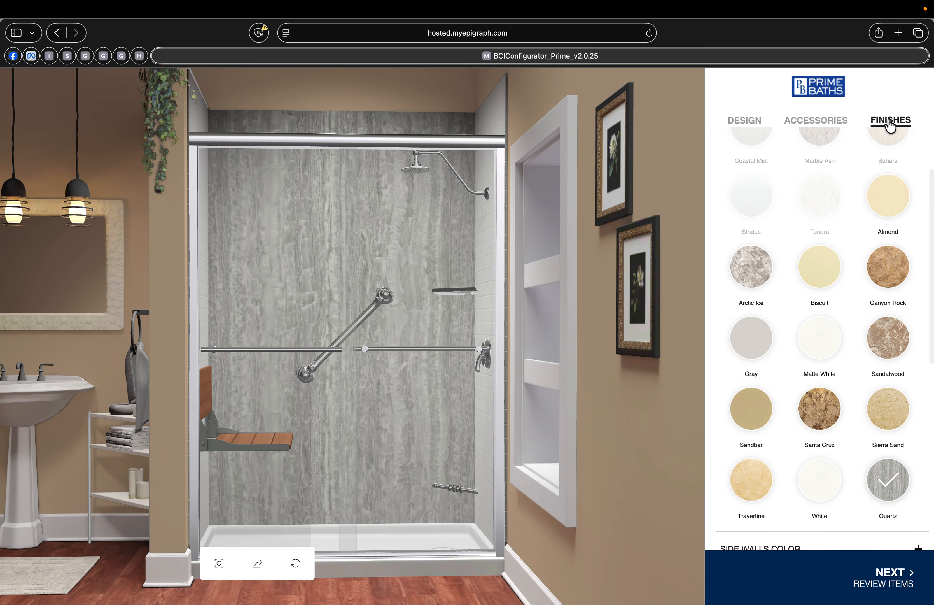
pyautogui.scroll(3, 832, 251)
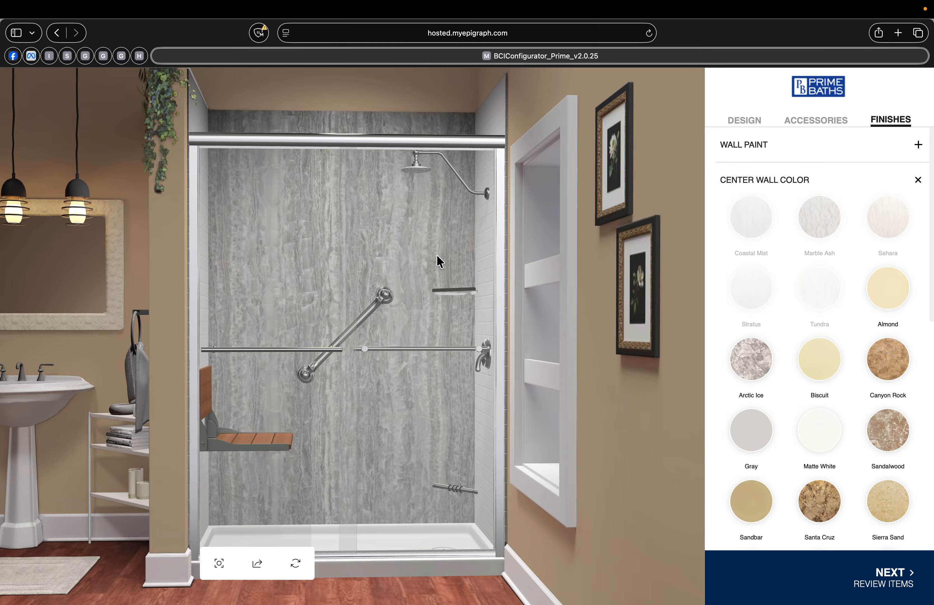
pyautogui.click(918, 181)
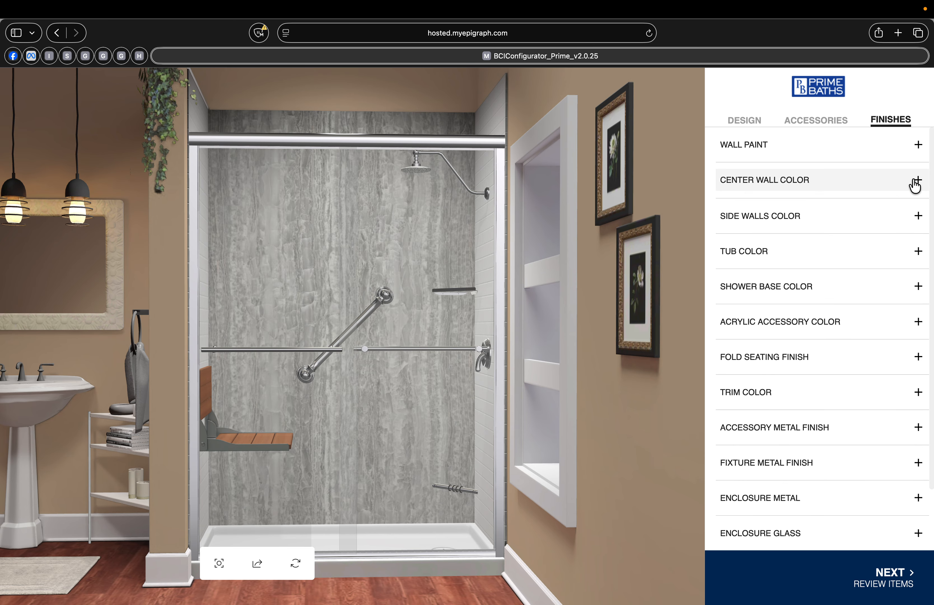
pyautogui.click(921, 215)
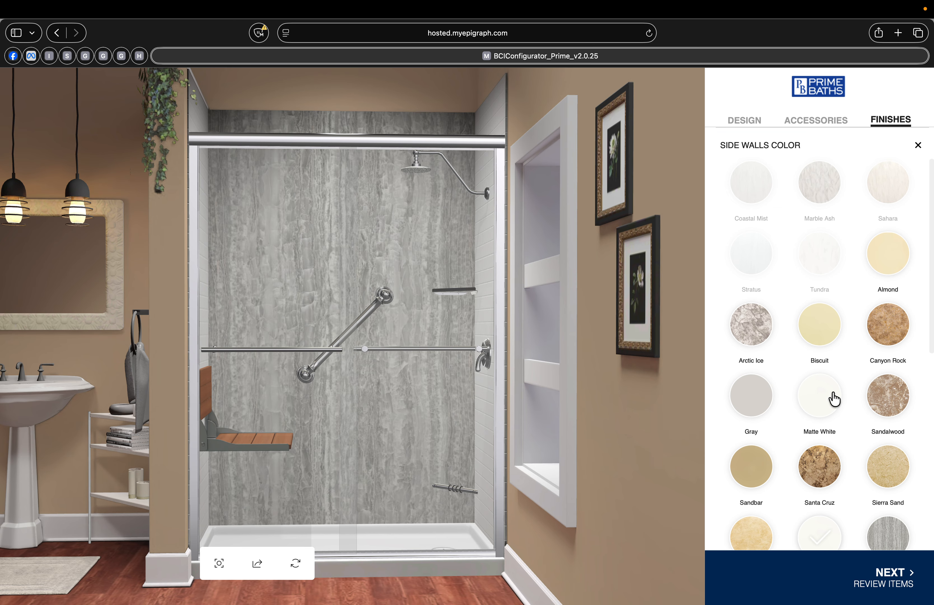
pyautogui.scroll(-3, 837, 405)
pyautogui.click(891, 426)
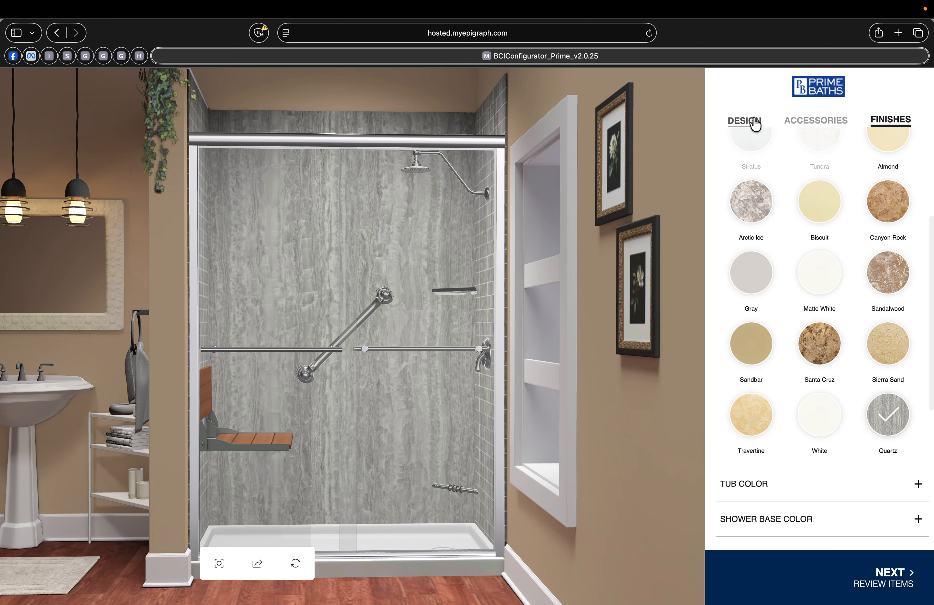
# - Change the side walls pattern to the Smooth Wall option
pyautogui.click(744, 120)
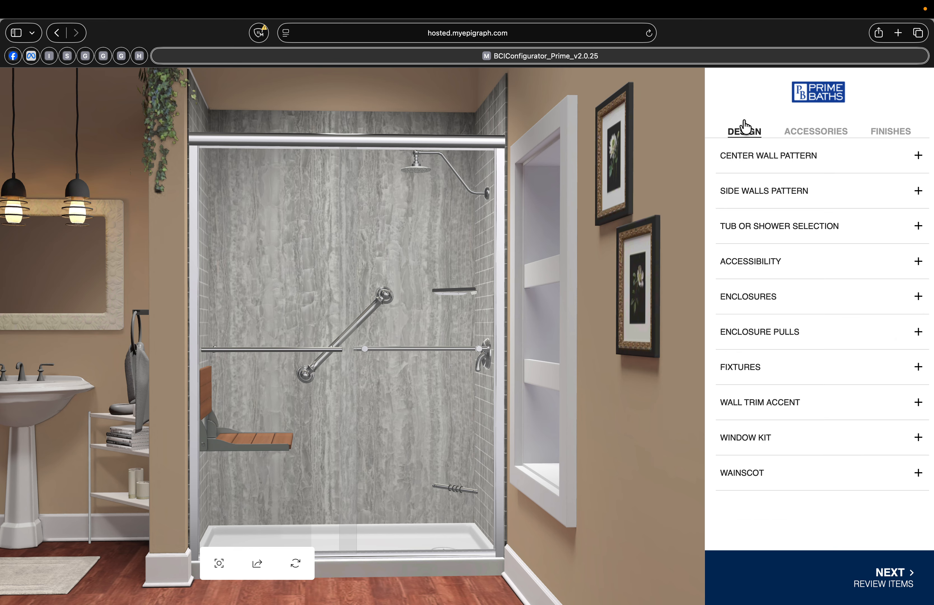
pyautogui.click(918, 191)
pyautogui.click(809, 191)
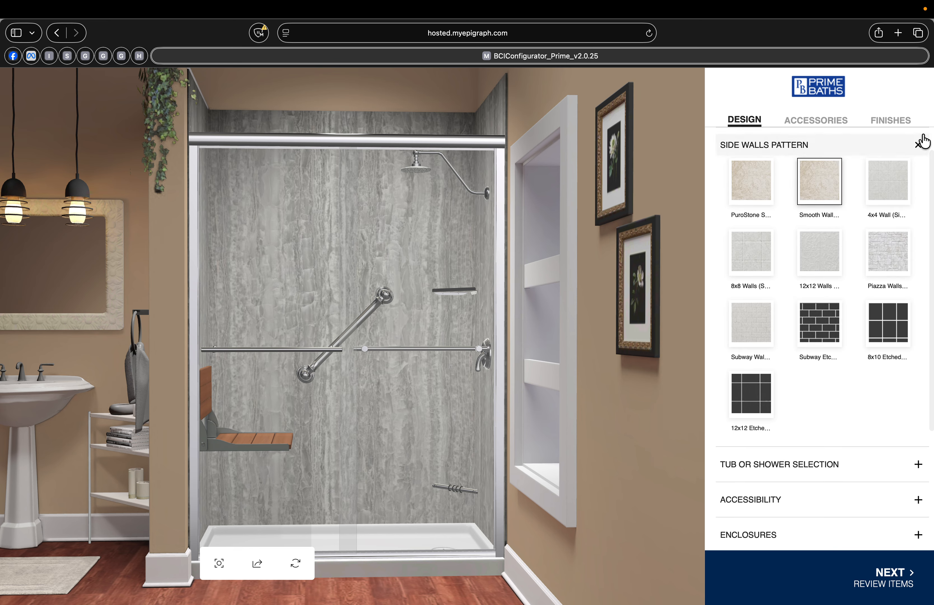
pyautogui.click(920, 147)
# - Try the Black / Grey, Black / Harbor, Silver / Beige and Silver / Grey fold seating finishes, and select Silver / White
pyautogui.click(889, 122)
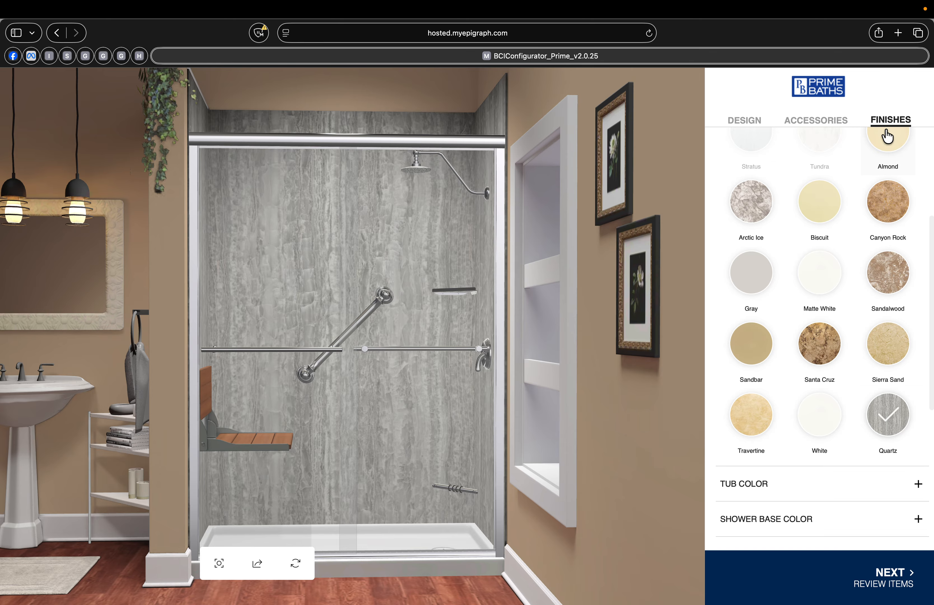
pyautogui.scroll(3, 902, 223)
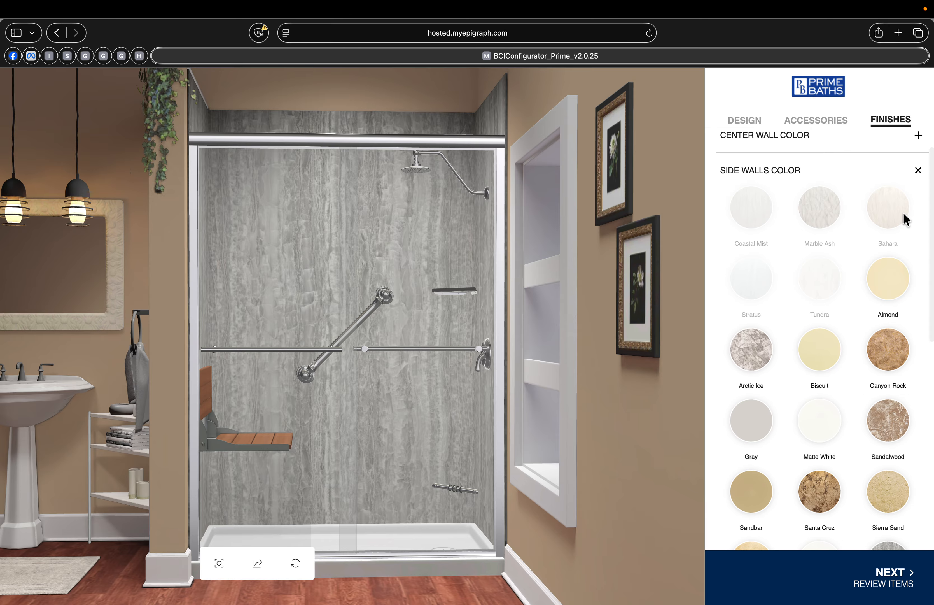
pyautogui.click(919, 173)
pyautogui.scroll(-1, 827, 208)
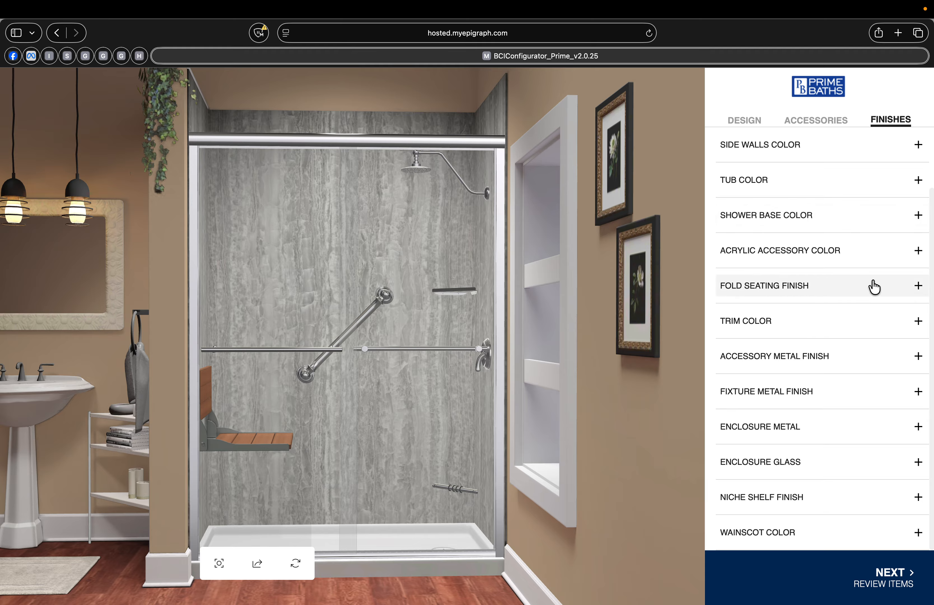
pyautogui.click(917, 286)
pyautogui.click(753, 268)
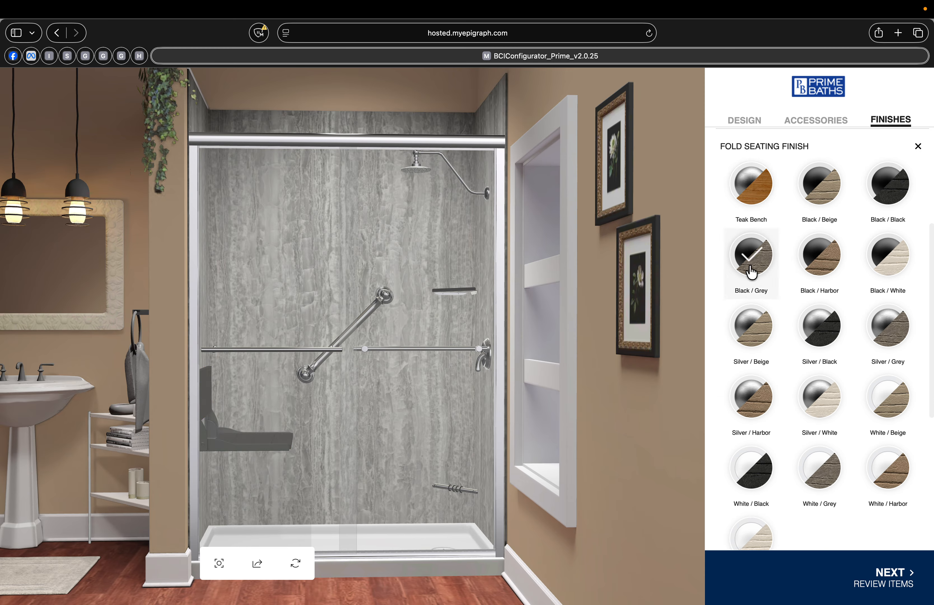
pyautogui.click(817, 266)
pyautogui.click(757, 329)
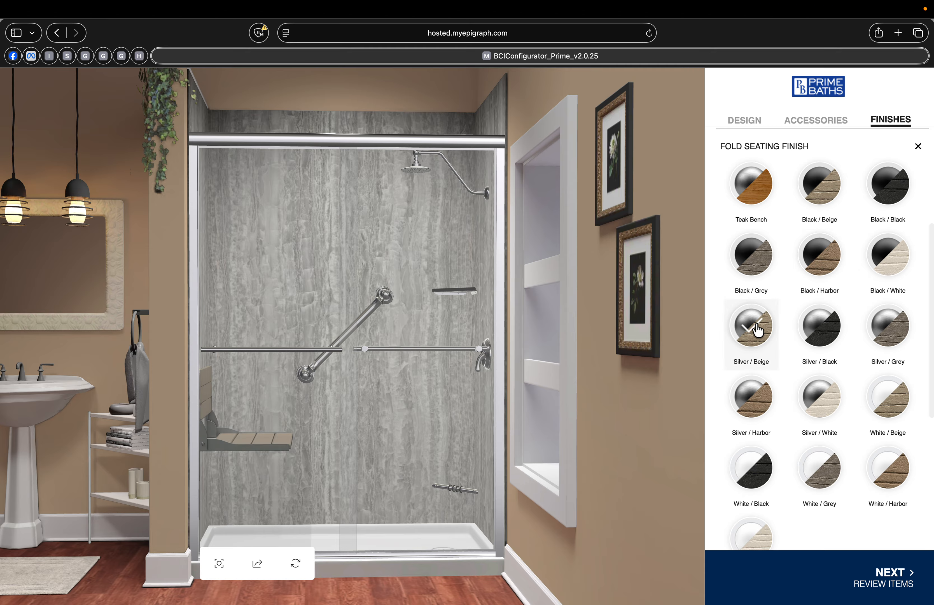
pyautogui.click(890, 333)
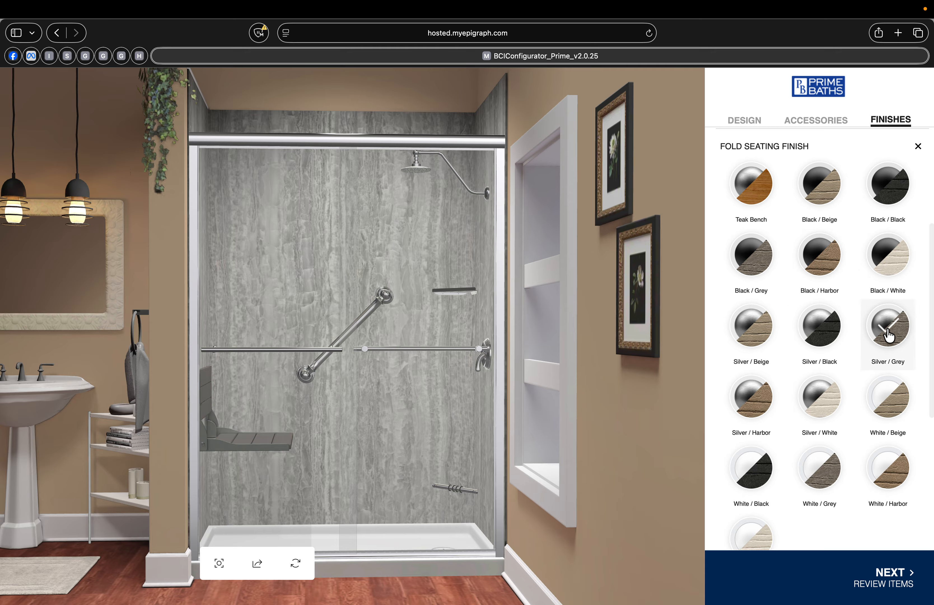
pyautogui.click(820, 401)
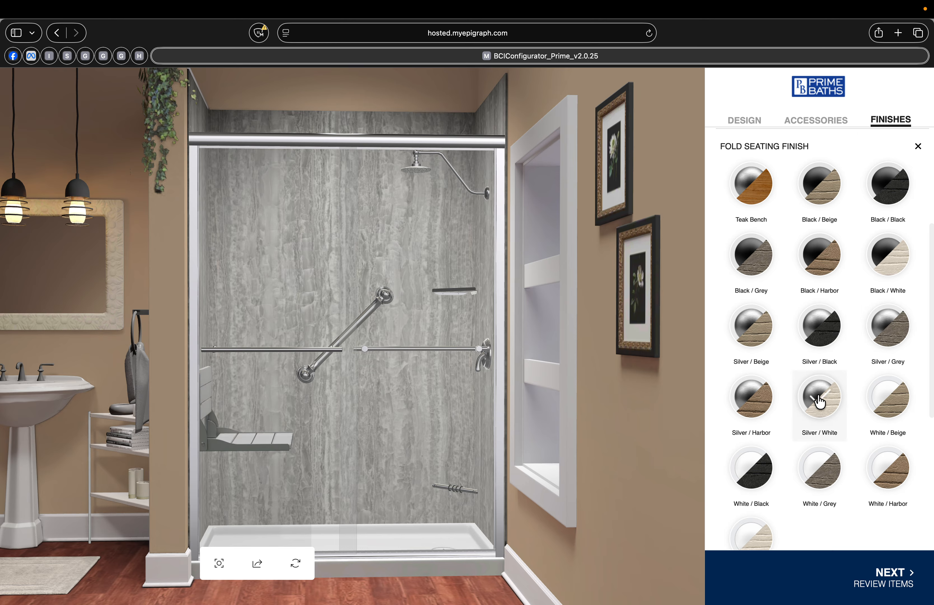
pyautogui.click(918, 147)
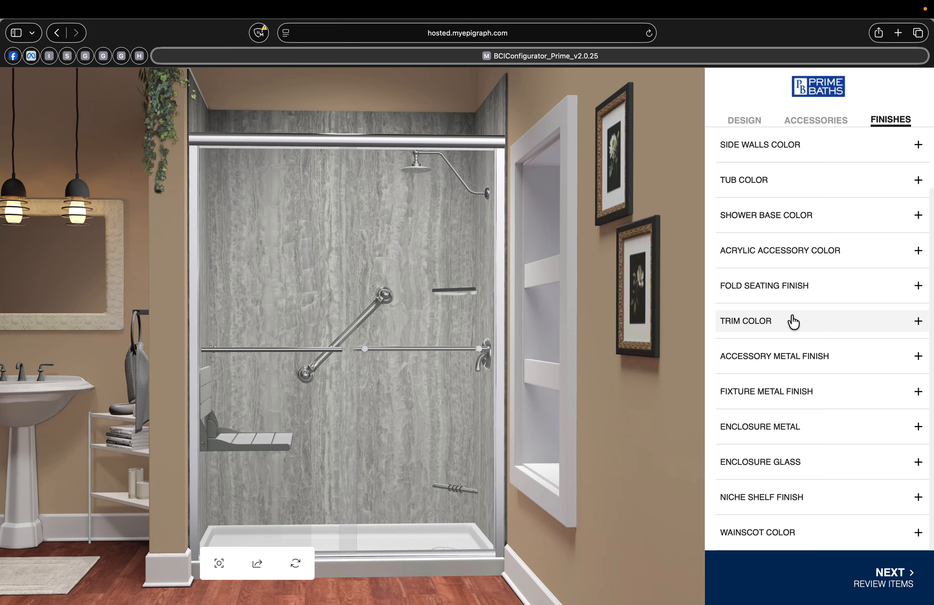
# - Set the accessory metal finish to Black for the grab bar, corner shelf and foot rest
pyautogui.click(789, 360)
pyautogui.click(825, 325)
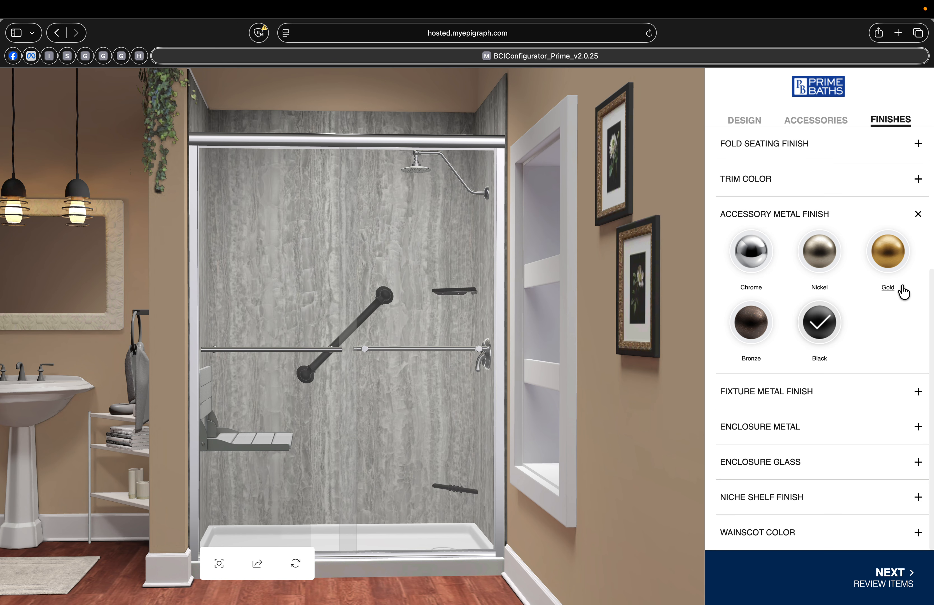
pyautogui.click(918, 214)
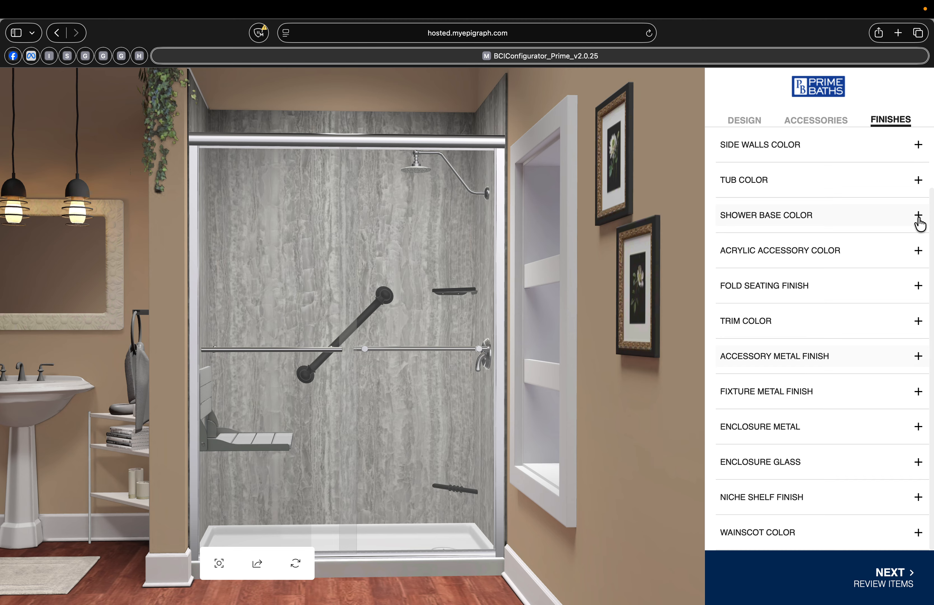
# - Set both the enclosure metal and the fixture metal finish to Black
pyautogui.click(927, 427)
pyautogui.click(752, 398)
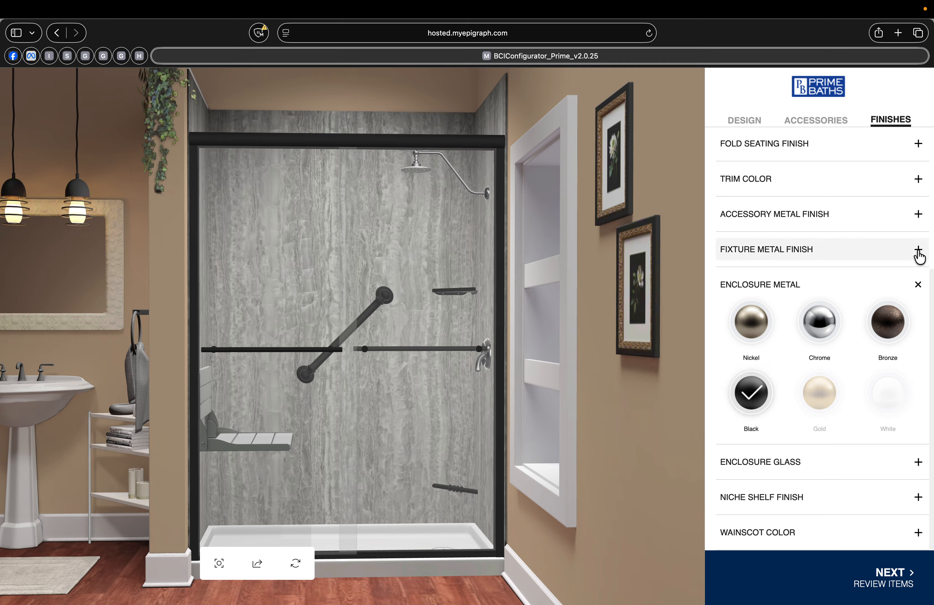
pyautogui.click(918, 249)
pyautogui.click(757, 362)
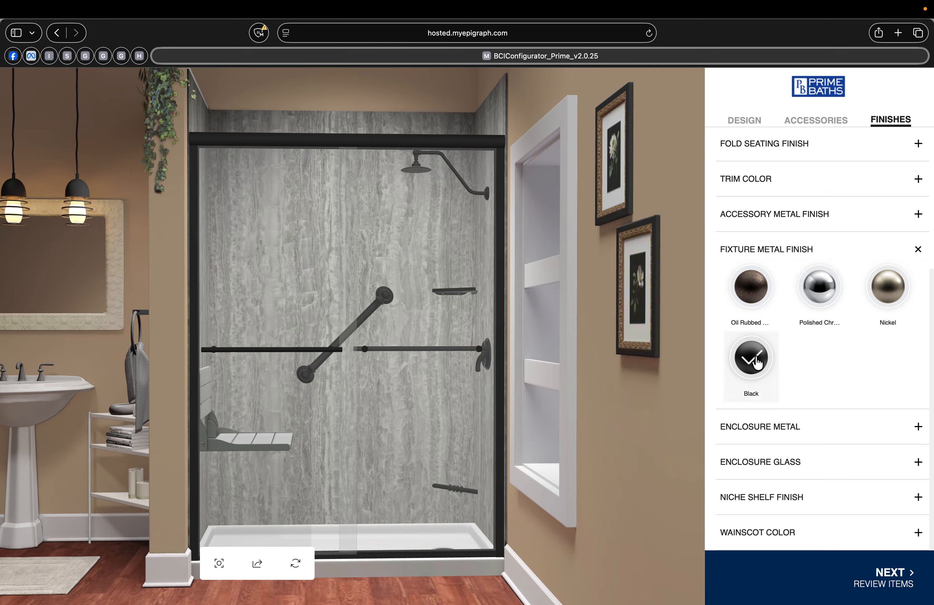
pyautogui.click(919, 250)
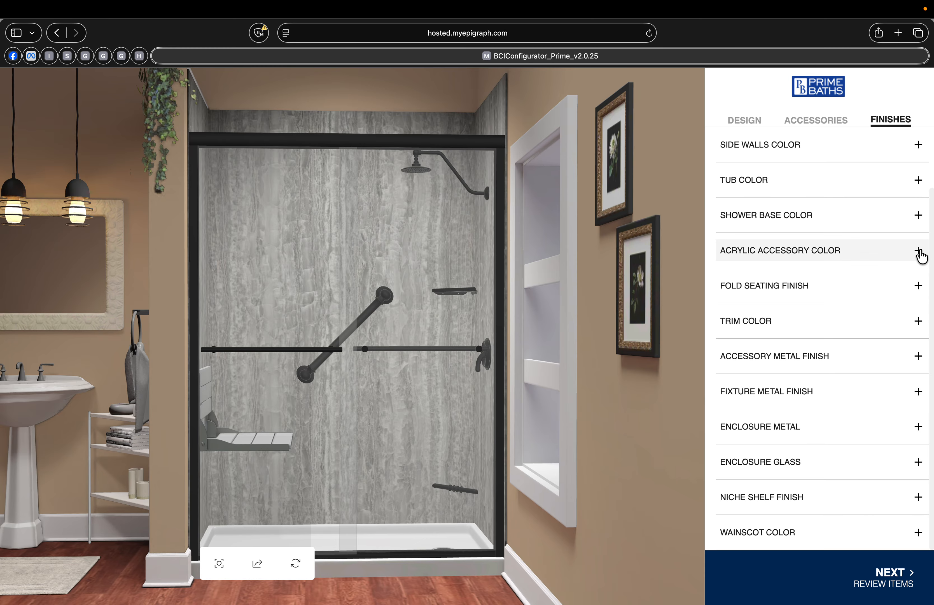
# - Set the fold seating finish to Silver / Black
pyautogui.scroll(2, 826, 265)
pyautogui.scroll(-2, 826, 265)
pyautogui.click(802, 293)
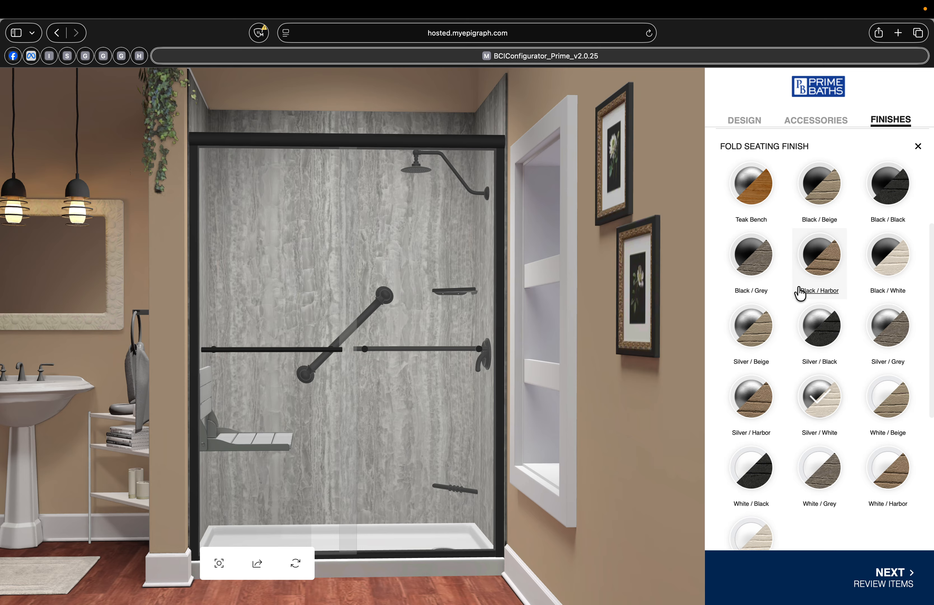
pyautogui.click(827, 334)
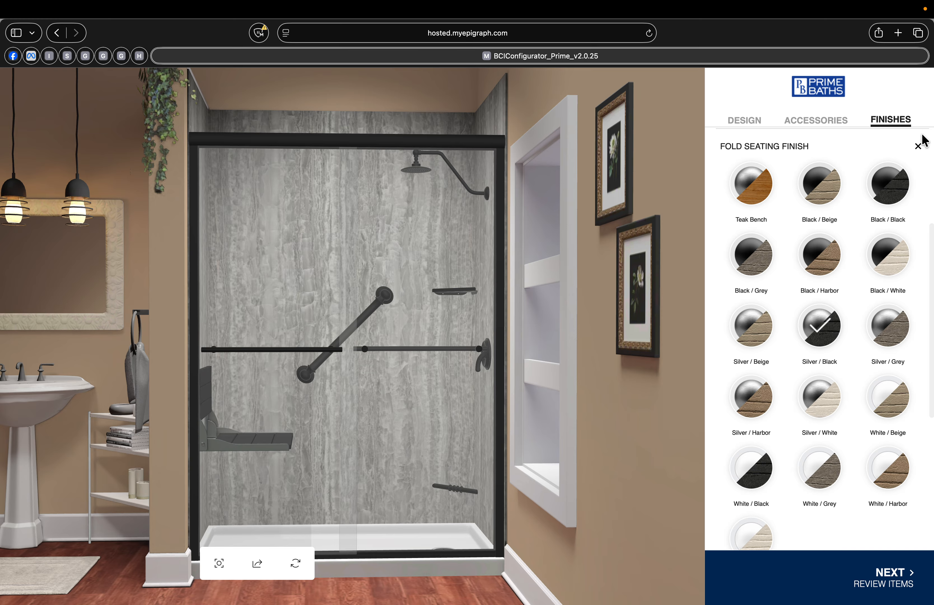
pyautogui.click(919, 145)
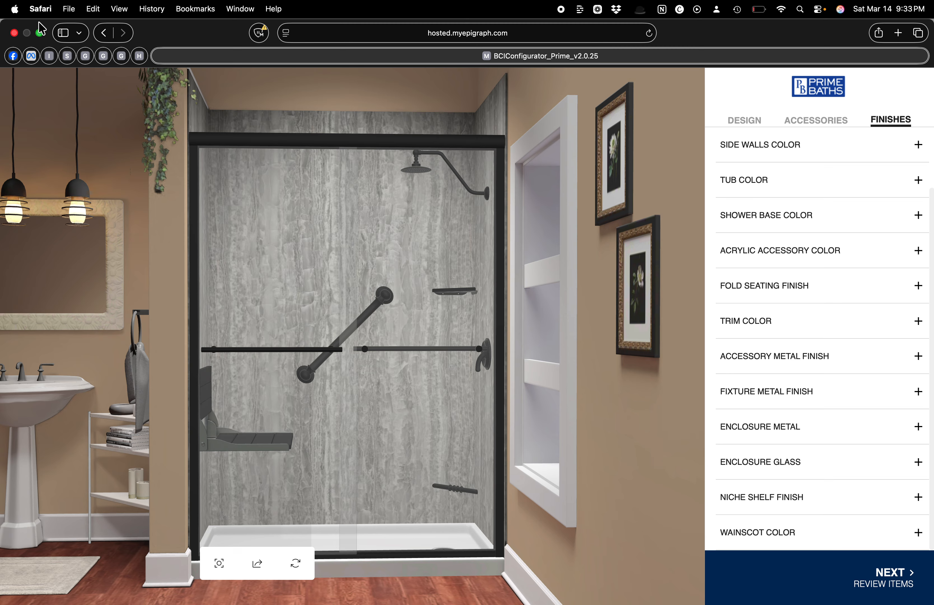
# - Take the browser window out of full-screen mode
pyautogui.click(40, 34)
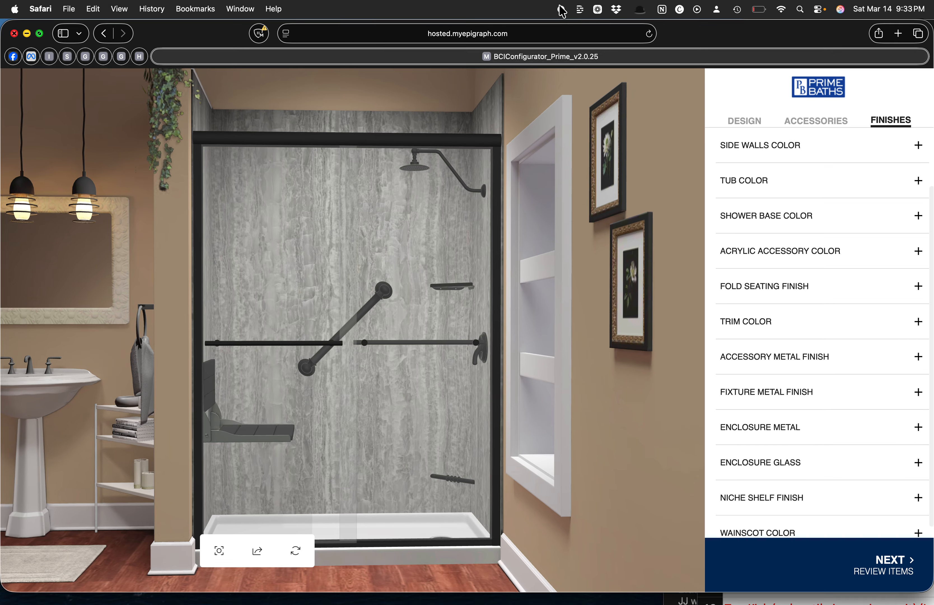